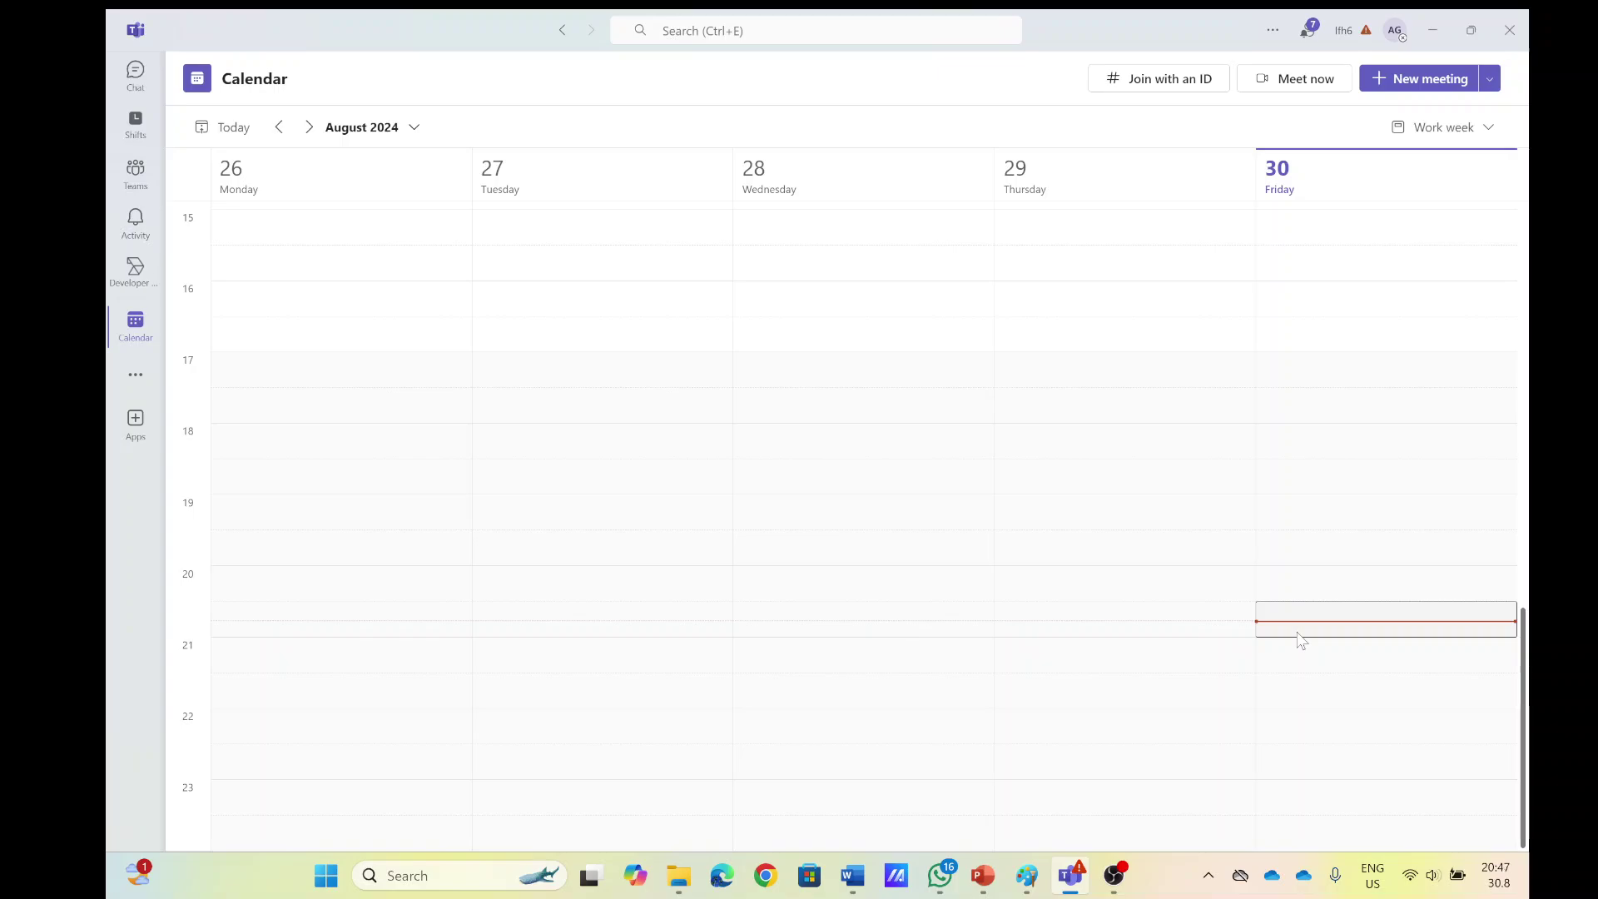
Step: Schedule an online meeting titled "Meeting Alex 3" for Friday 30/08/2024, 20:30 to 21:00, and send it to two required attendees
double_click(1305, 638)
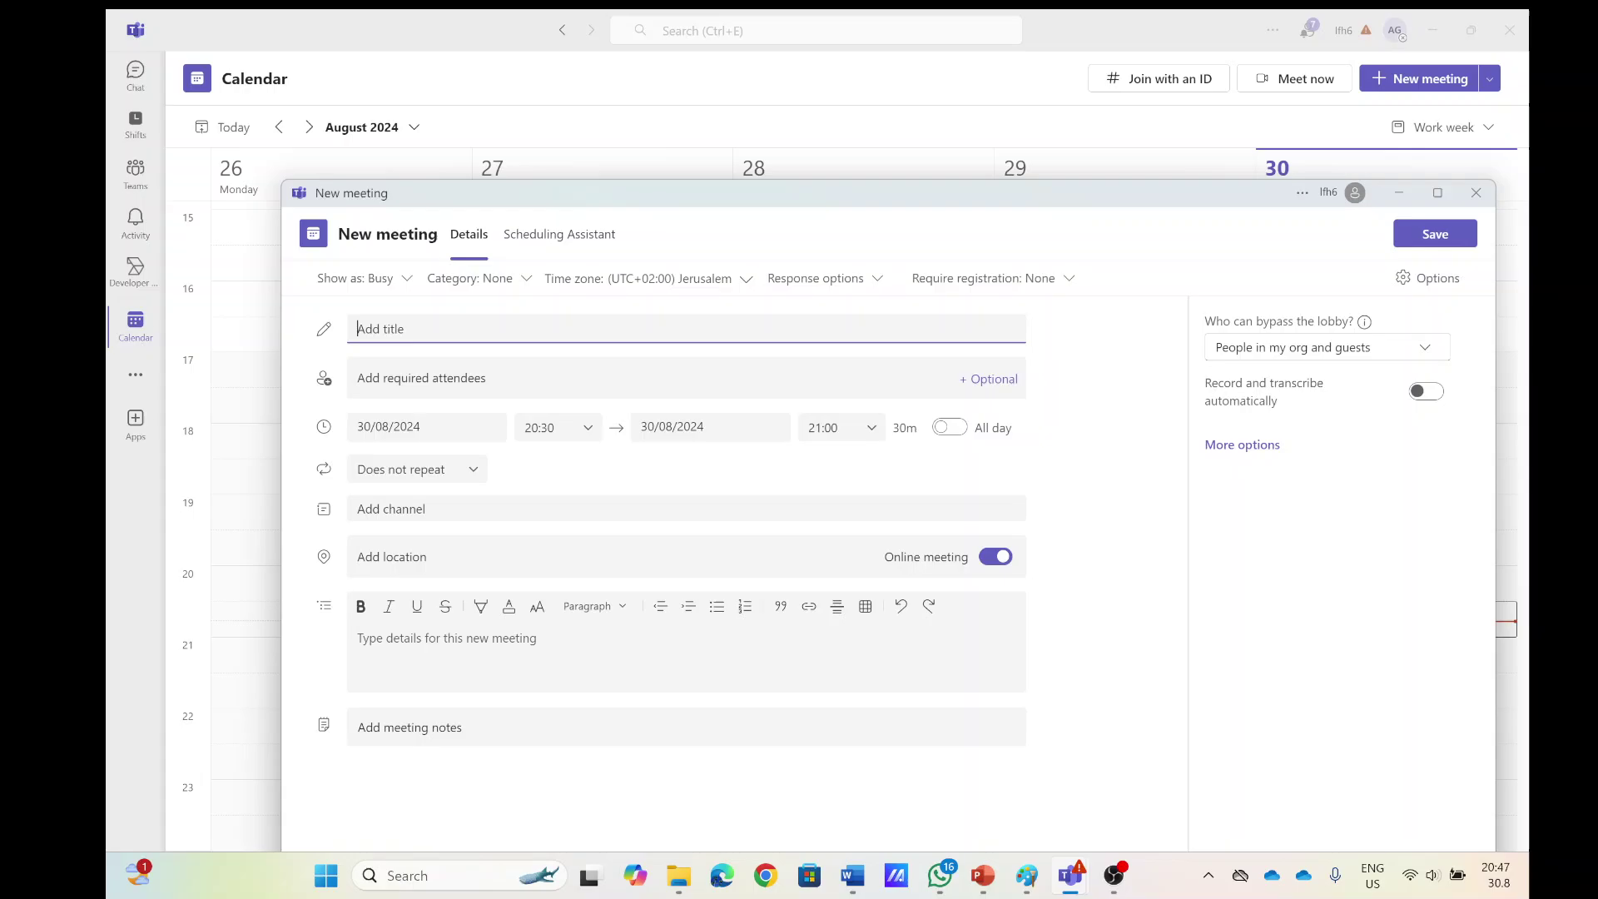
type("Mee")
left_click(533, 378)
type("ale")
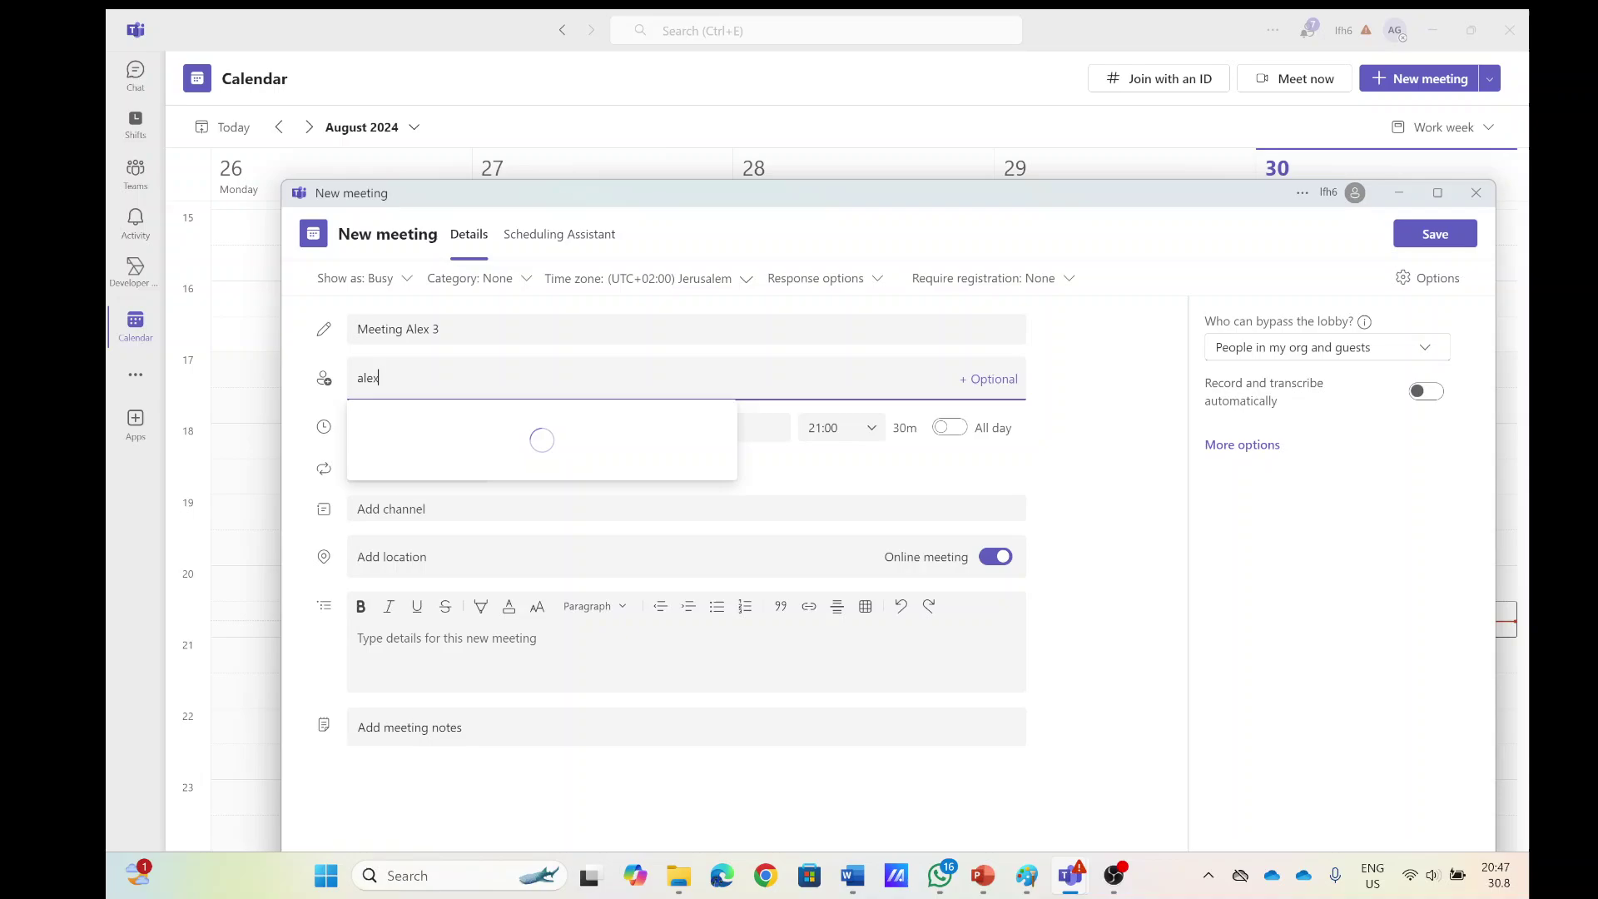
type("x")
left_click(591, 431)
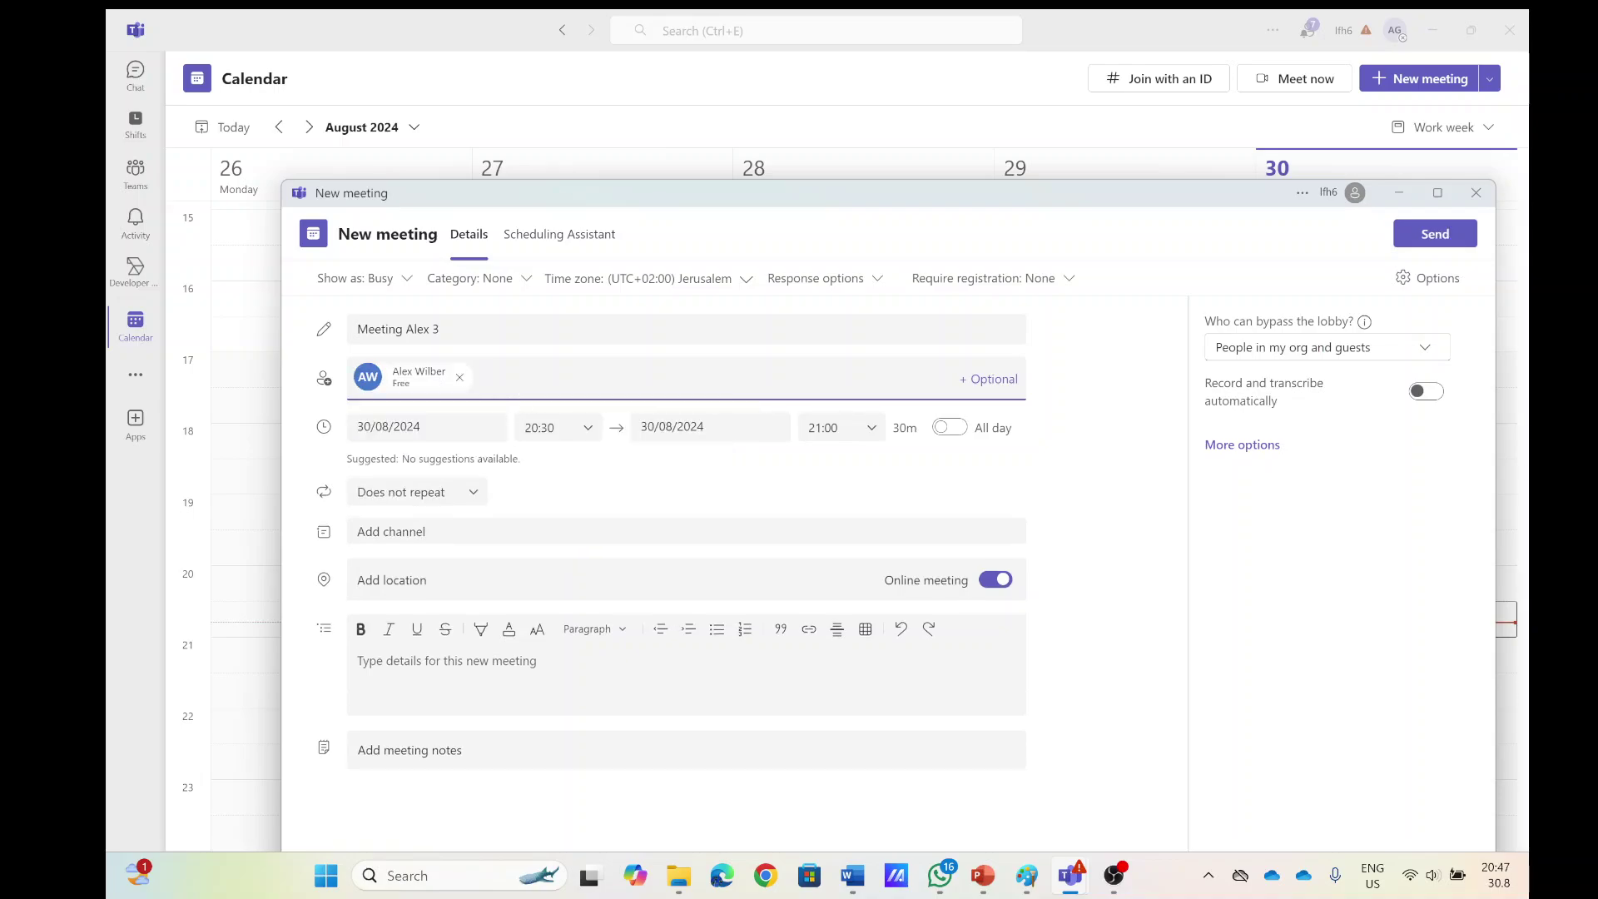
type("meg")
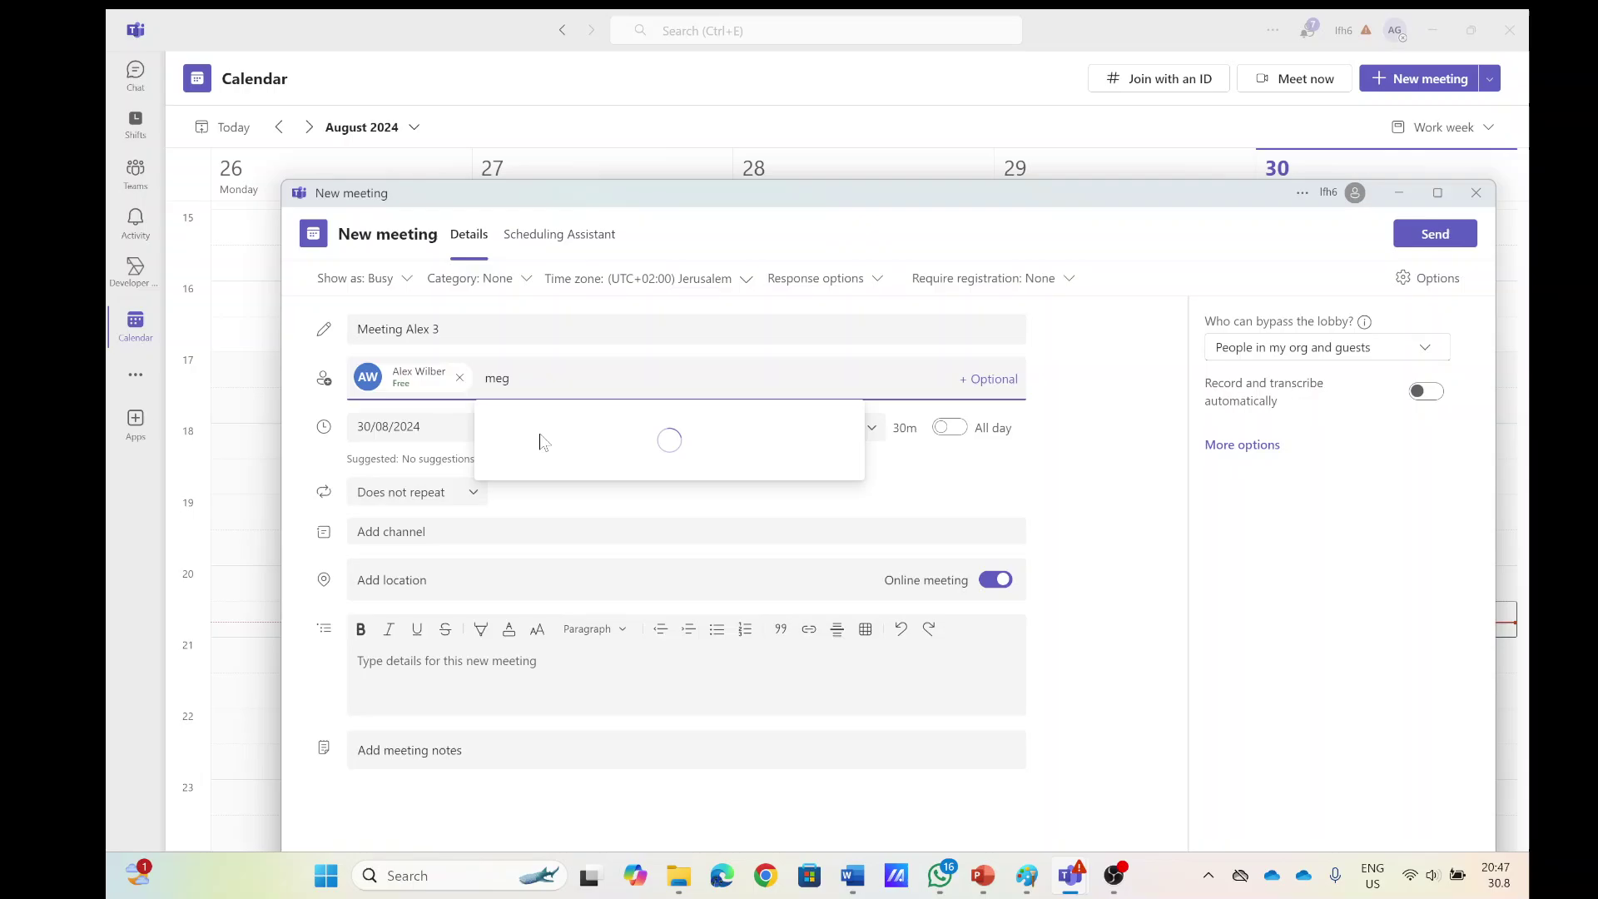
left_click(588, 434)
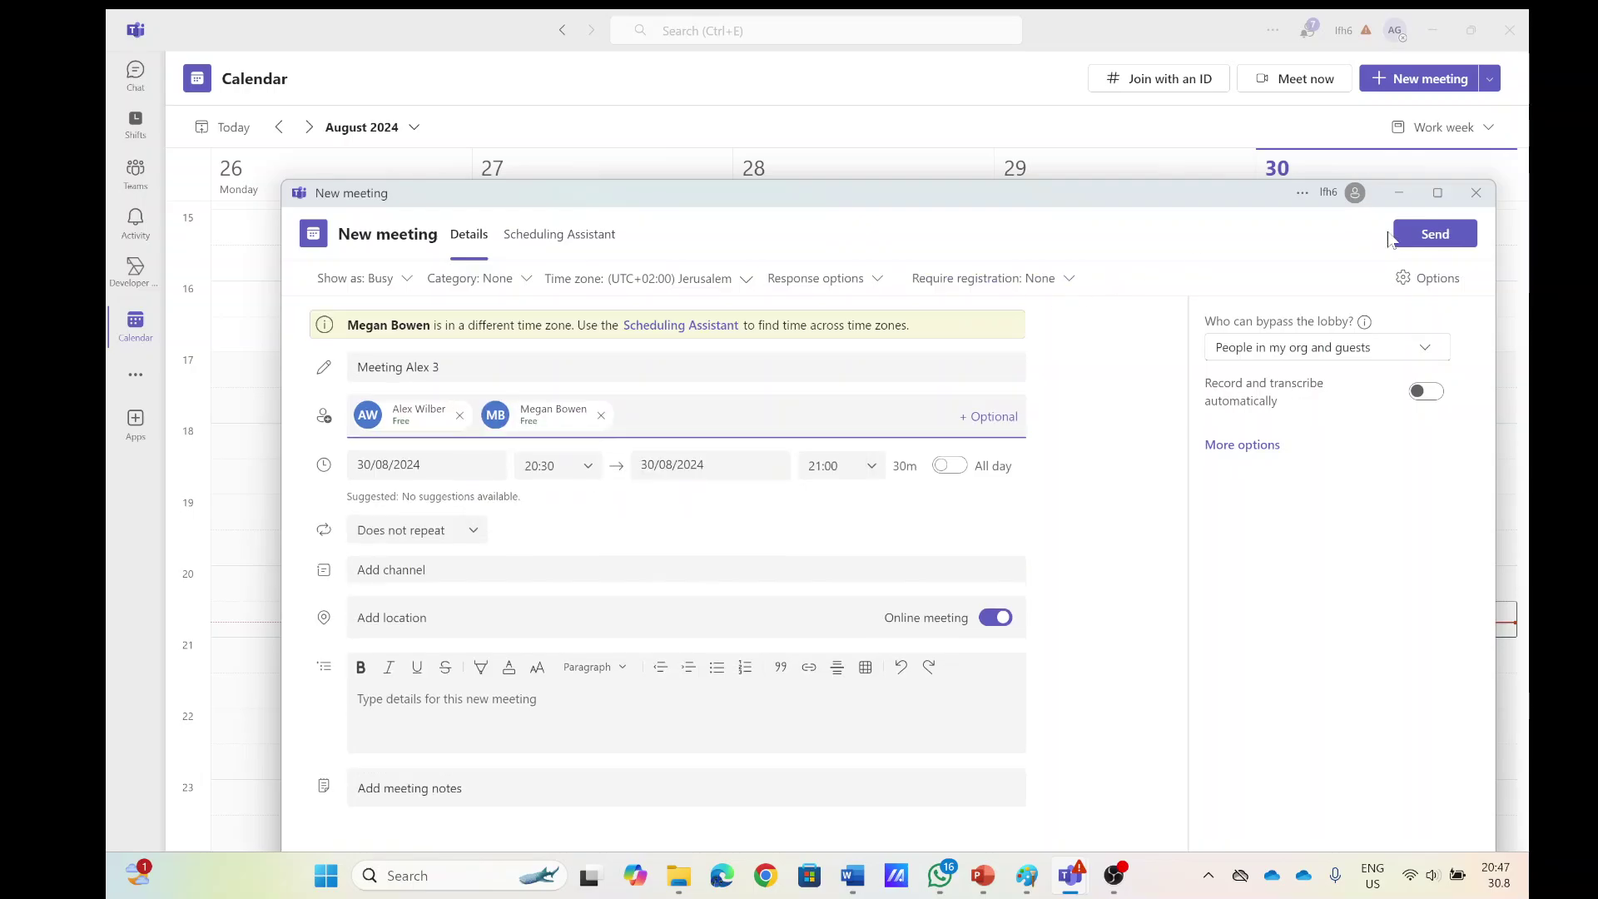
left_click(1418, 235)
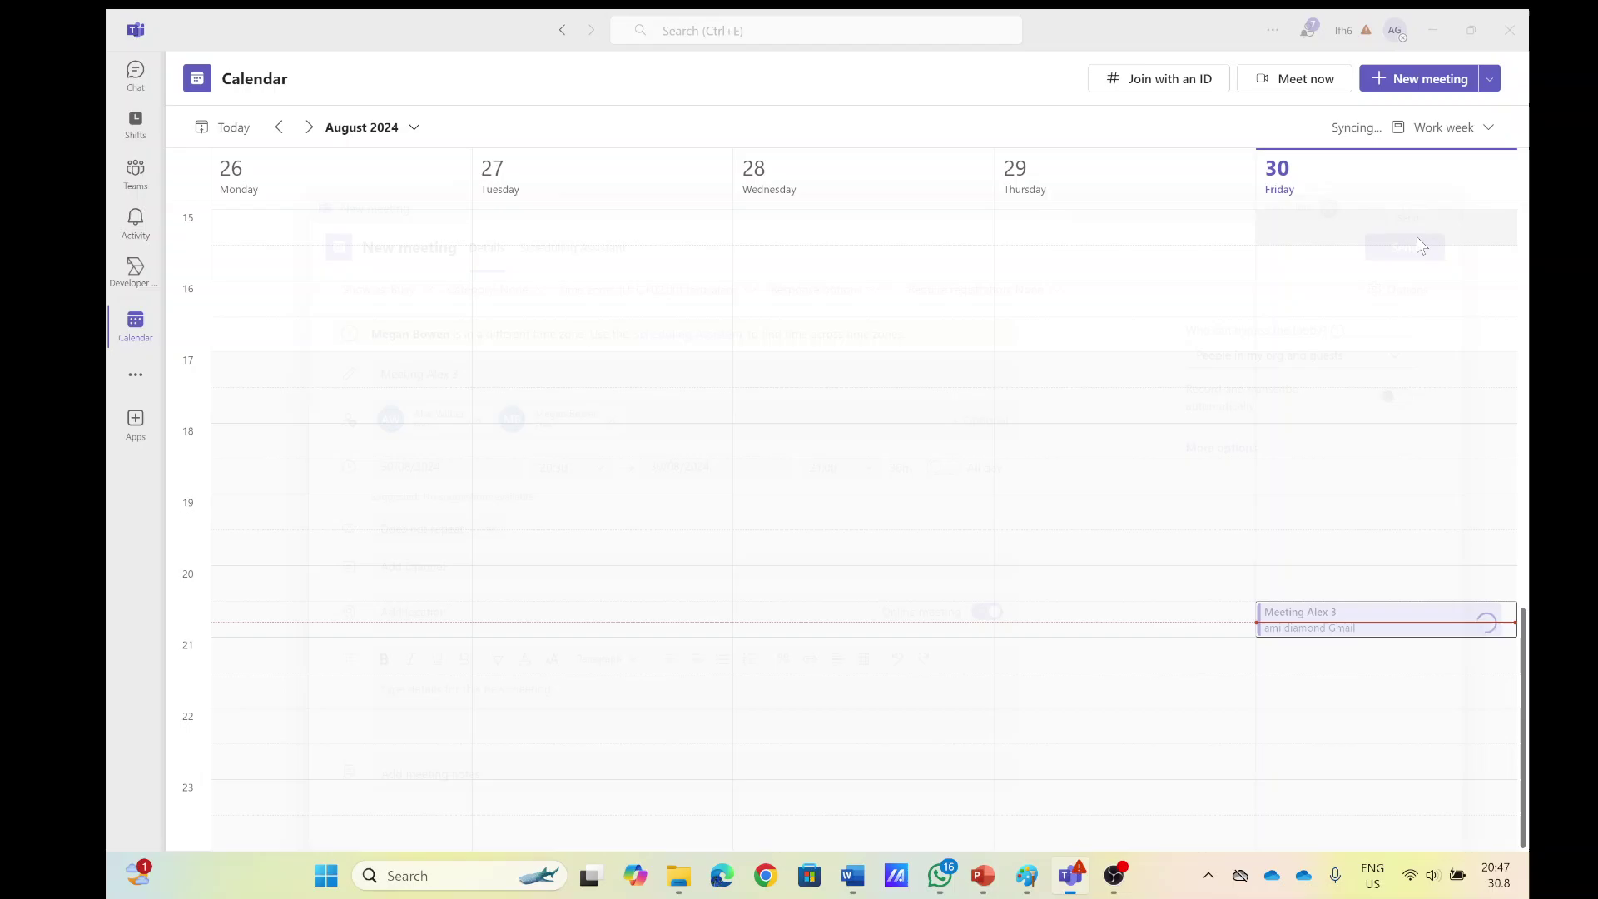
Step: Switch to the first invited attendee's account in the lfh6 organisation
left_click(1362, 37)
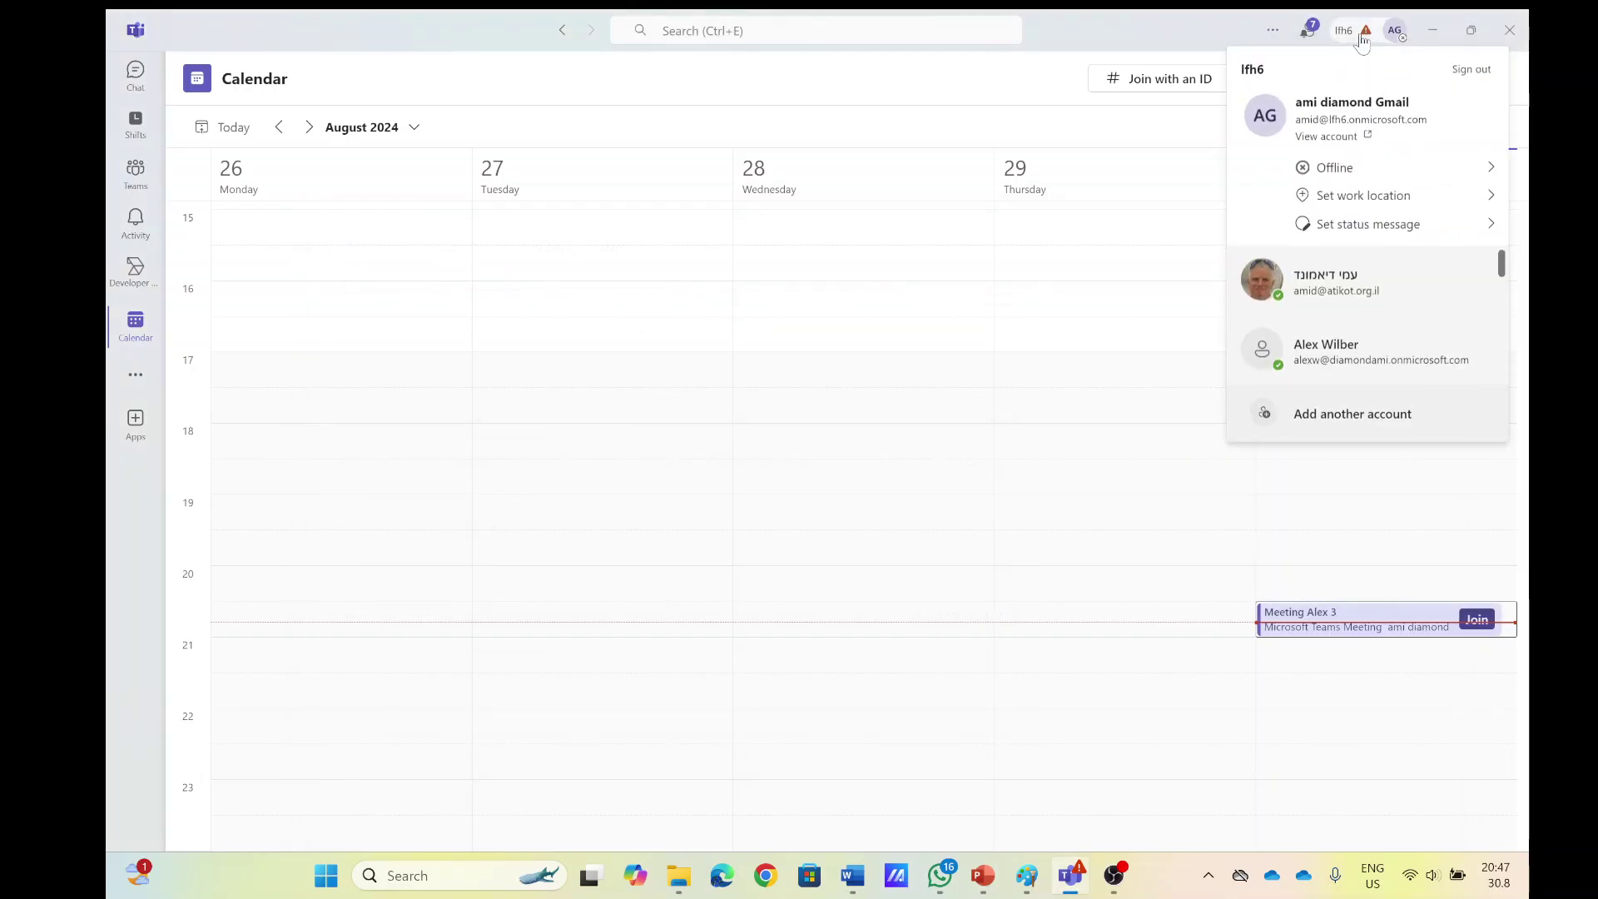
scroll(1503, 283, "down", 2)
left_click_drag(1503, 291, 1500, 321)
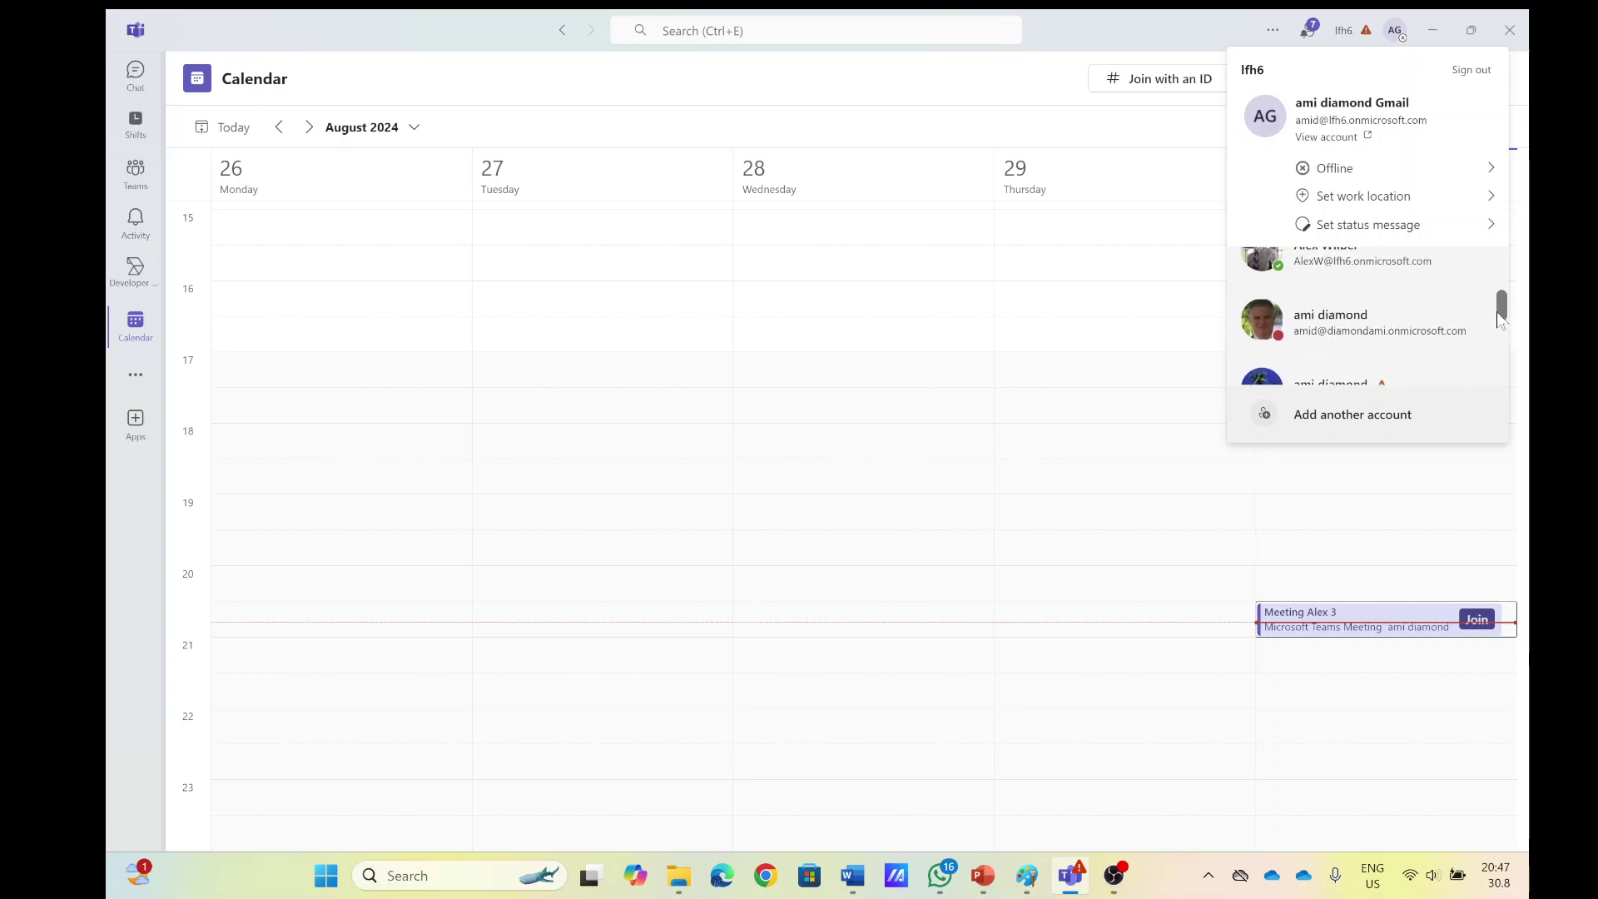
left_click(1344, 33)
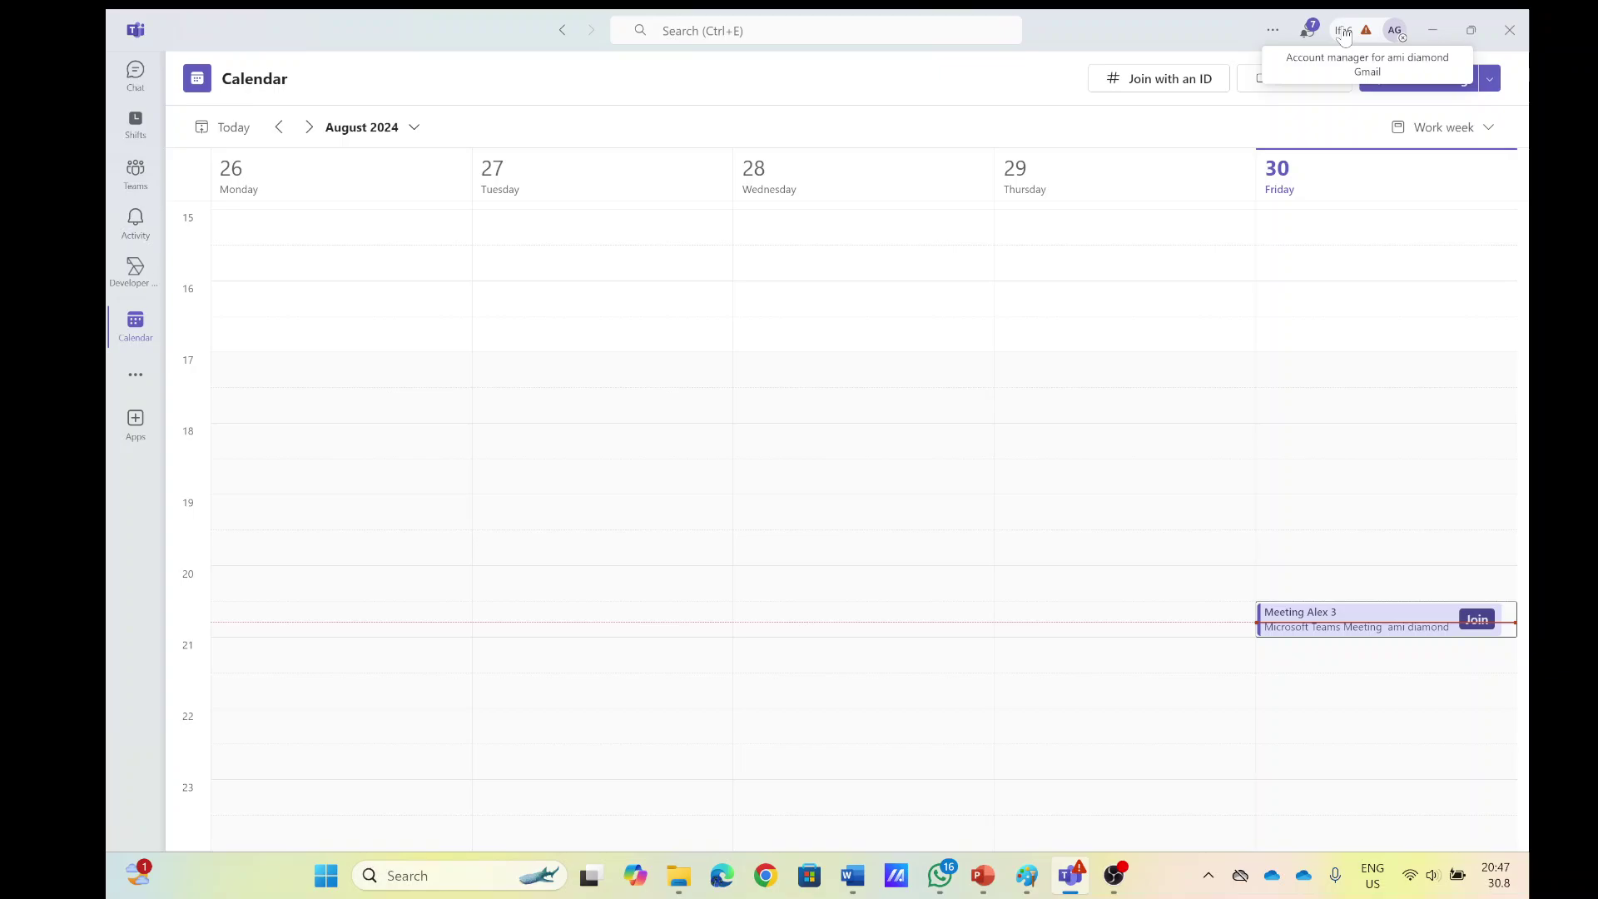
left_click(1344, 34)
scroll(1503, 279, "down", 1)
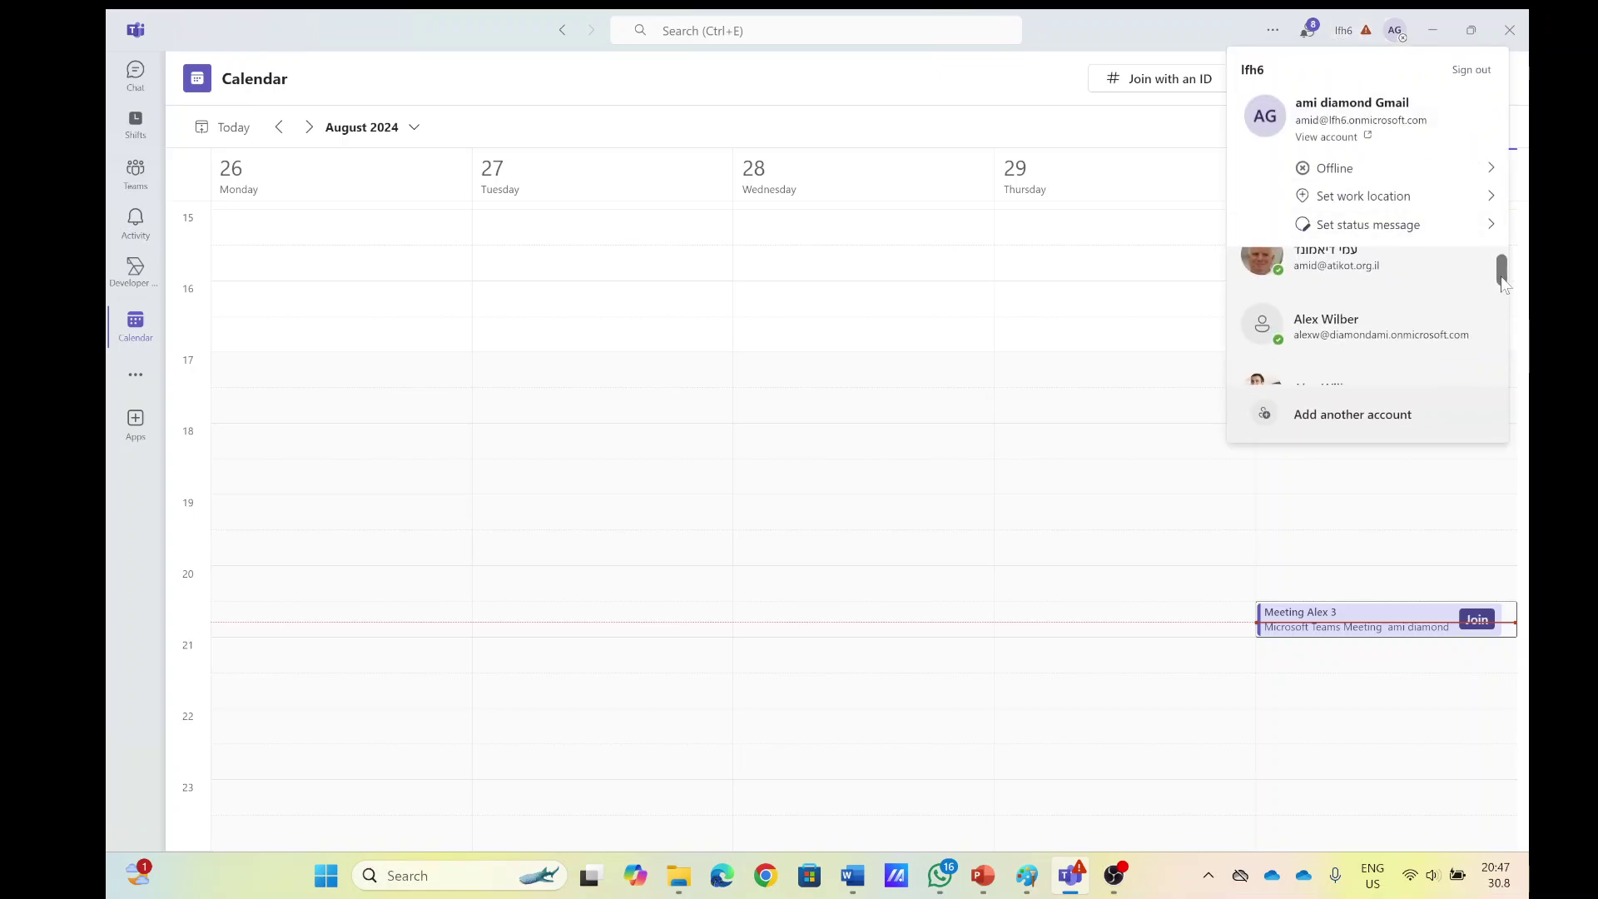
mouse_move(1503, 283)
left_mouse_down()
mouse_move(1494, 375)
mouse_move(1495, 296)
left_mouse_up()
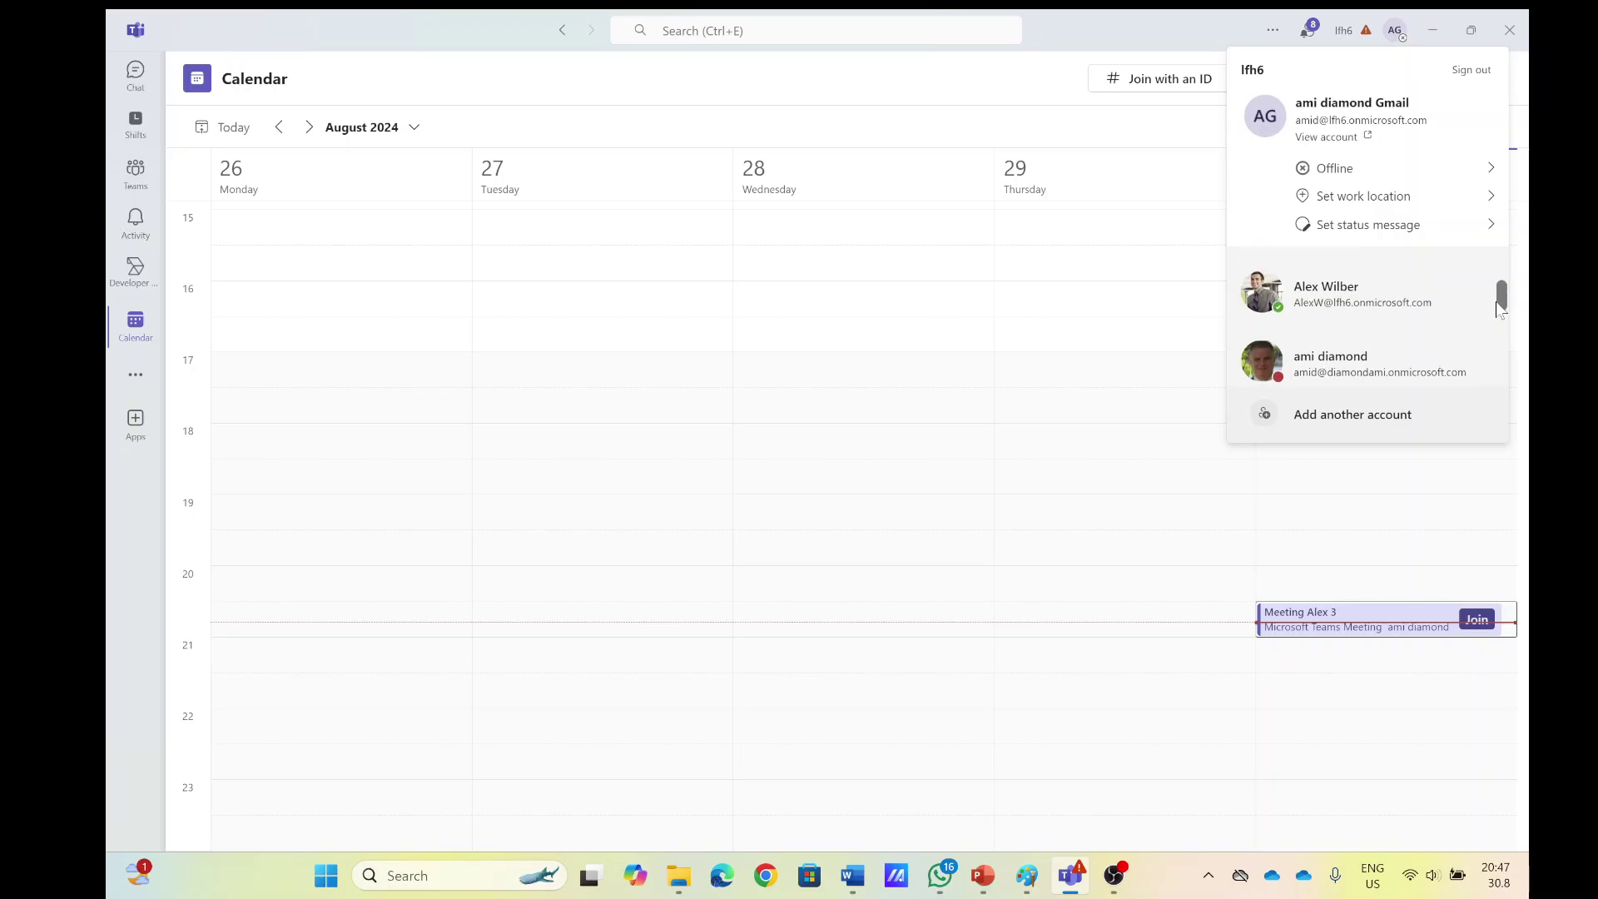
left_click(1374, 308)
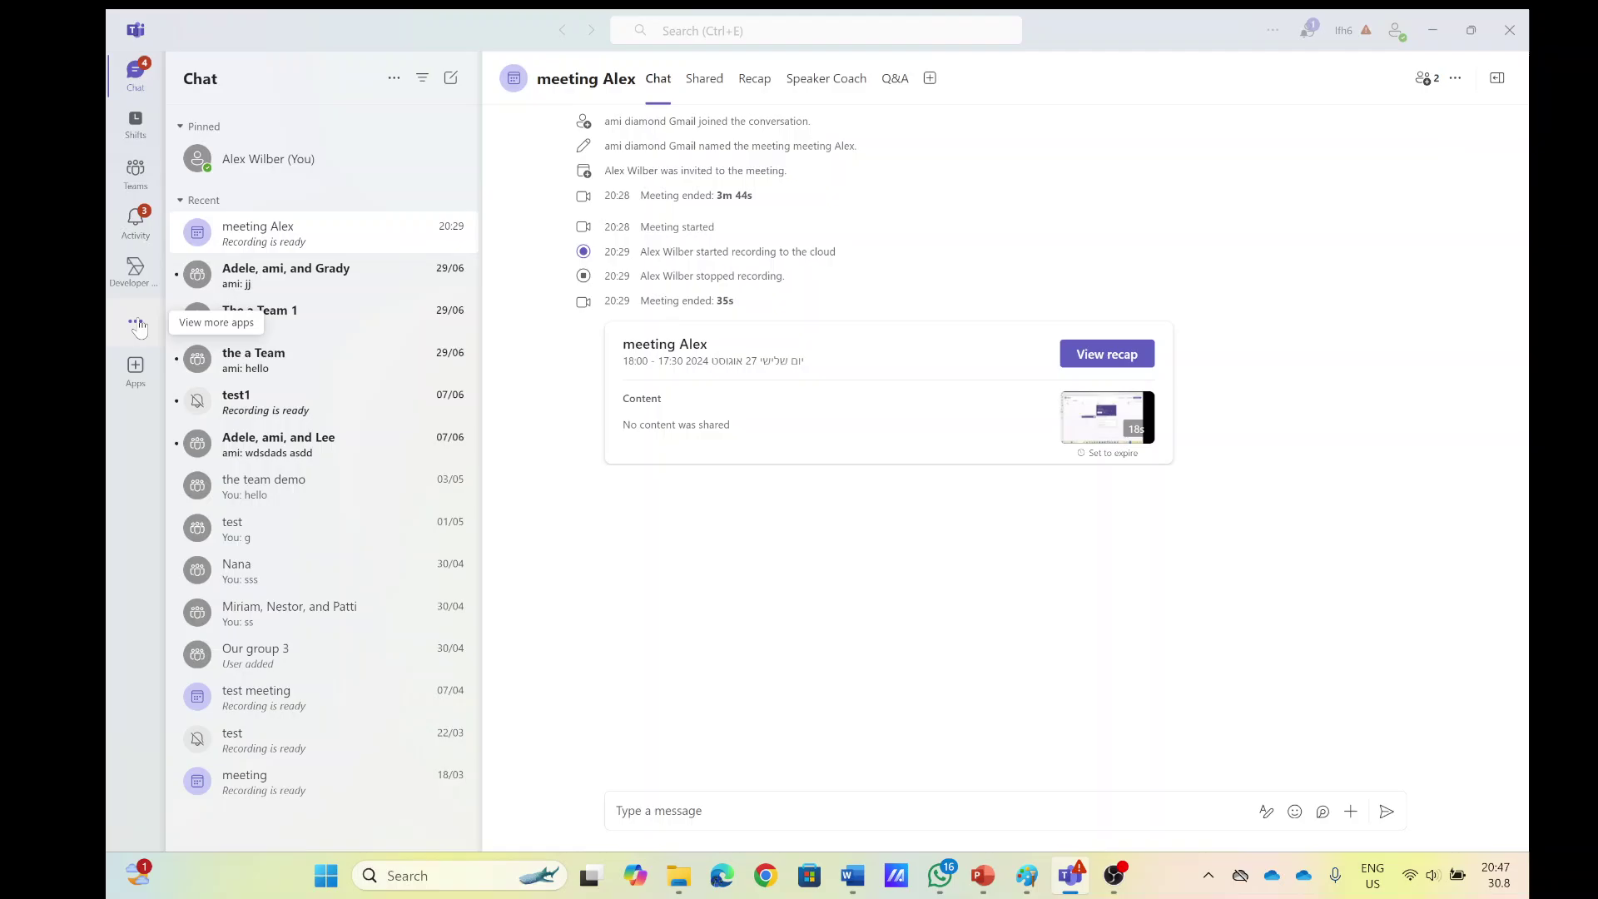
Step: Find the Calendar app by searching for "cal" and open it in the attendee's account
left_click(137, 323)
type("cal")
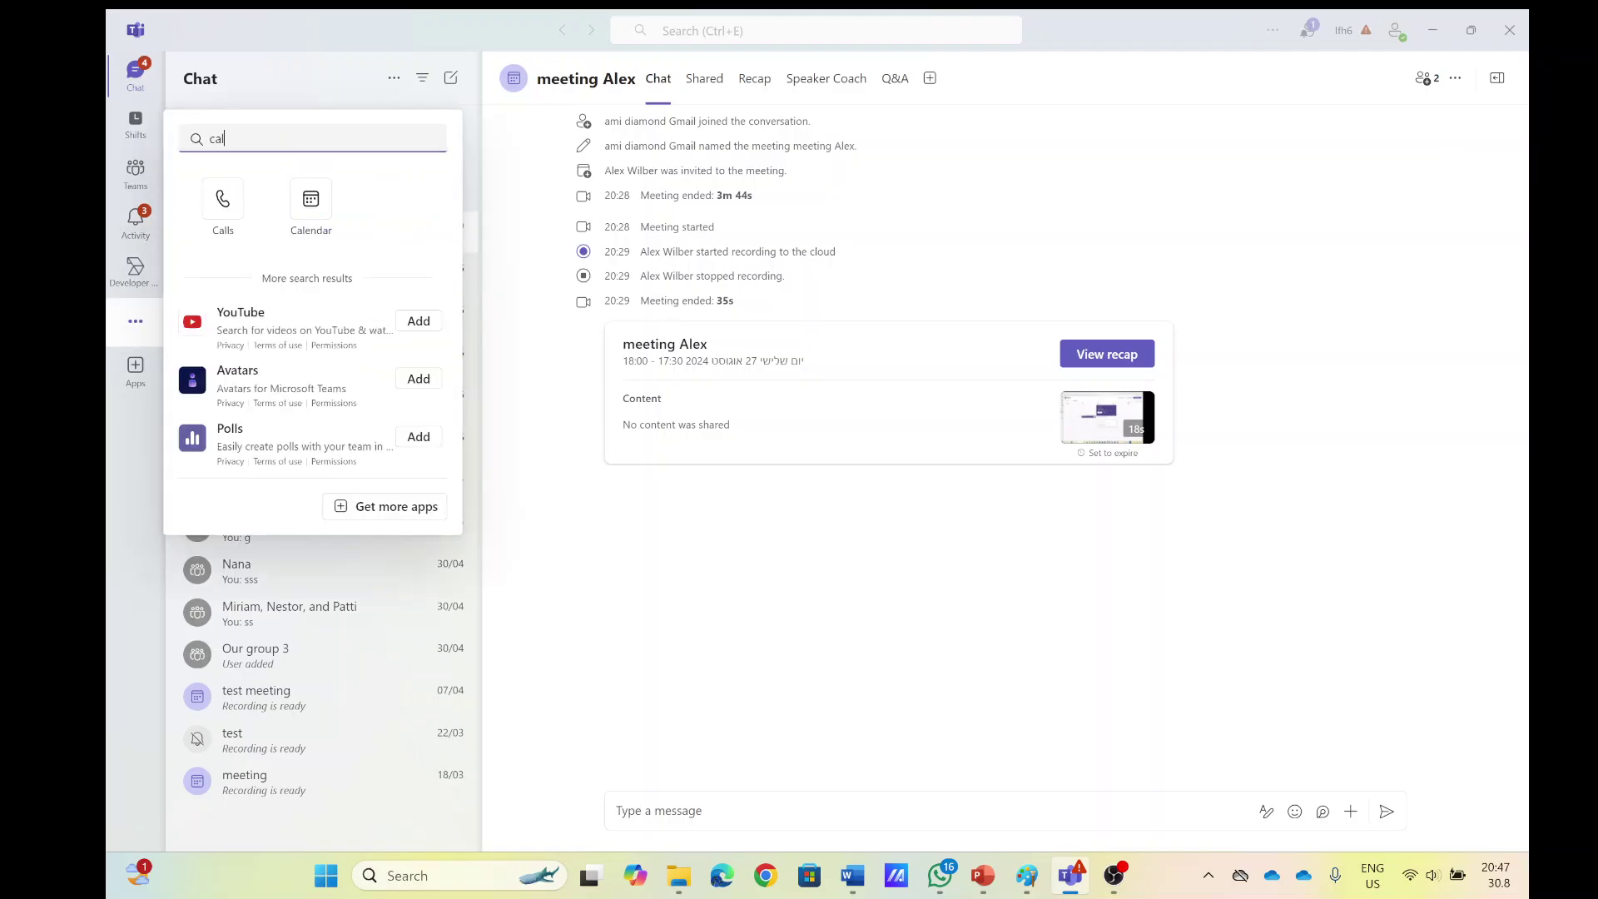
left_click(311, 201)
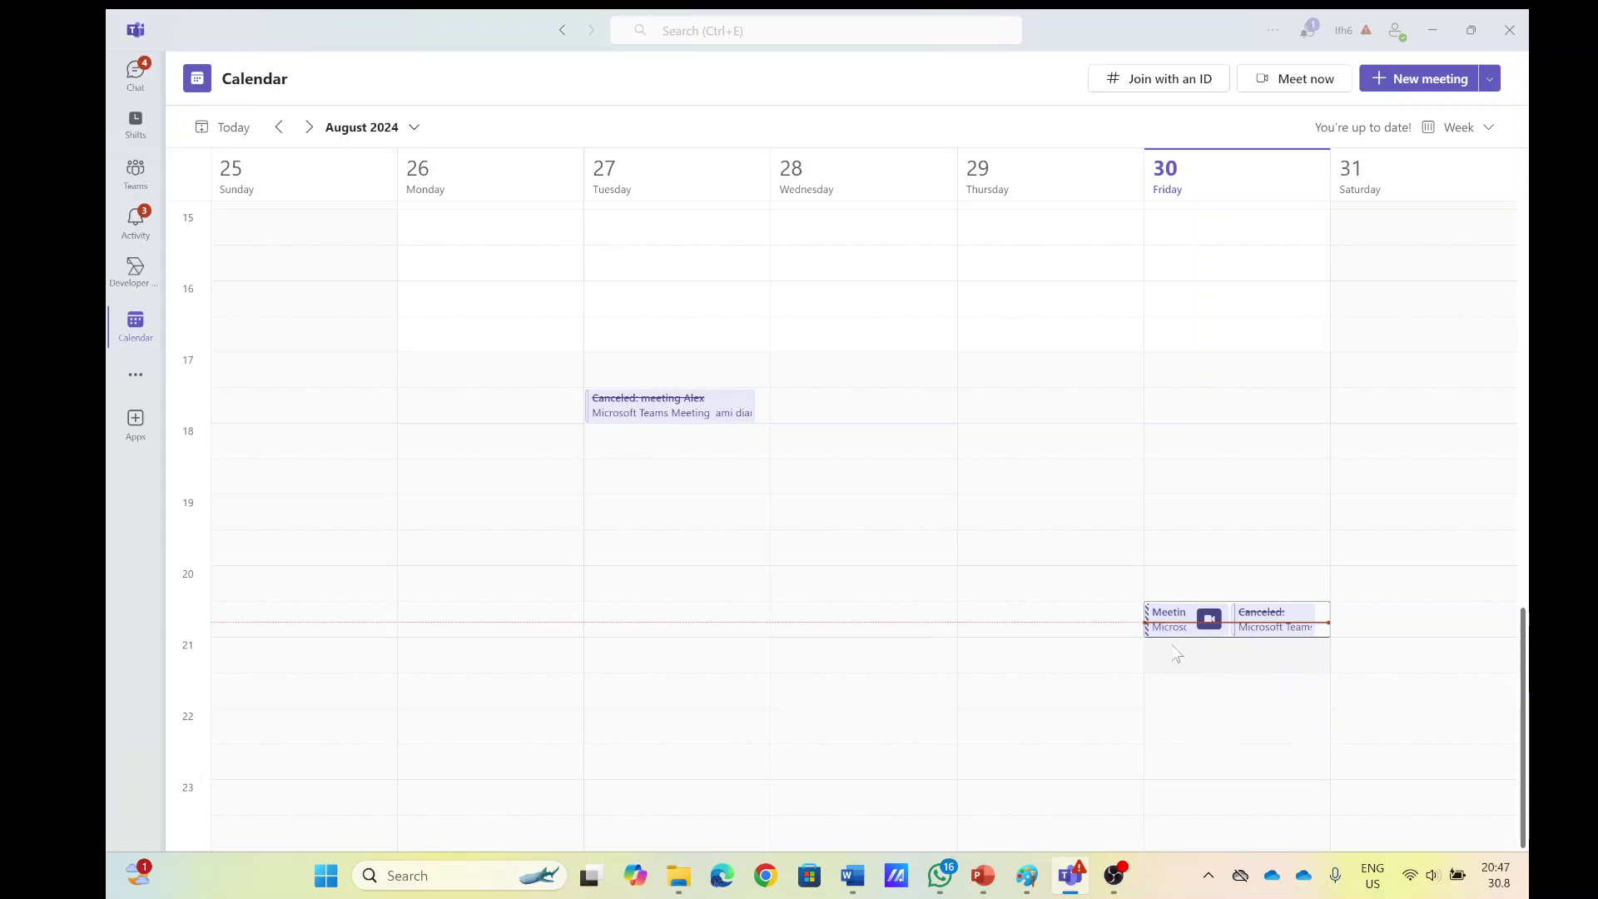
left_click(1179, 617)
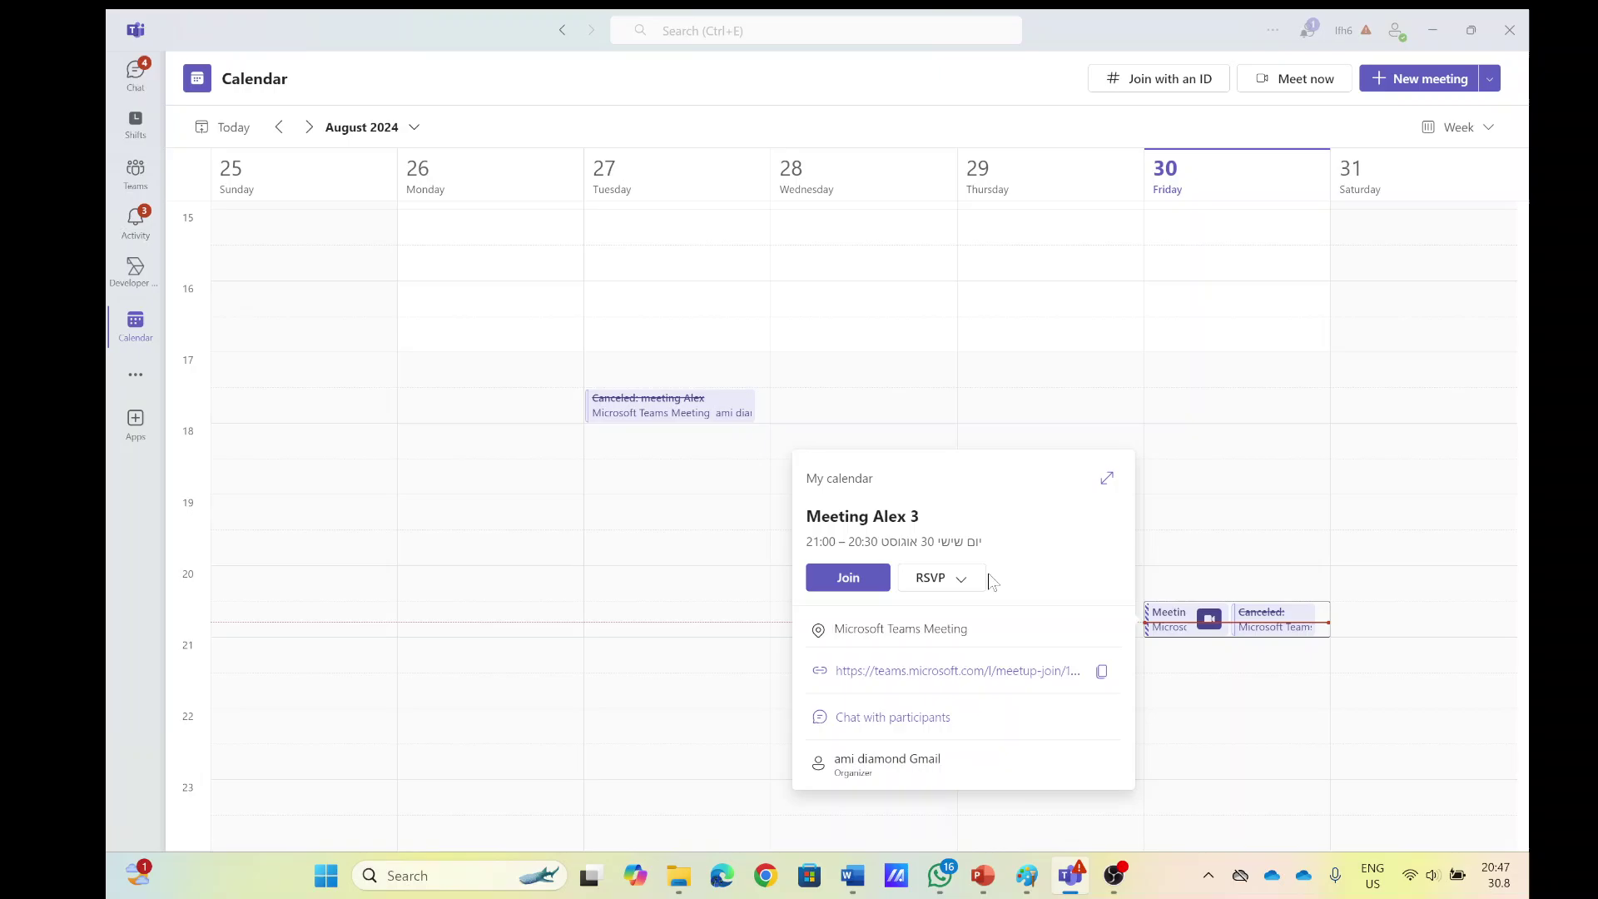
left_click(849, 581)
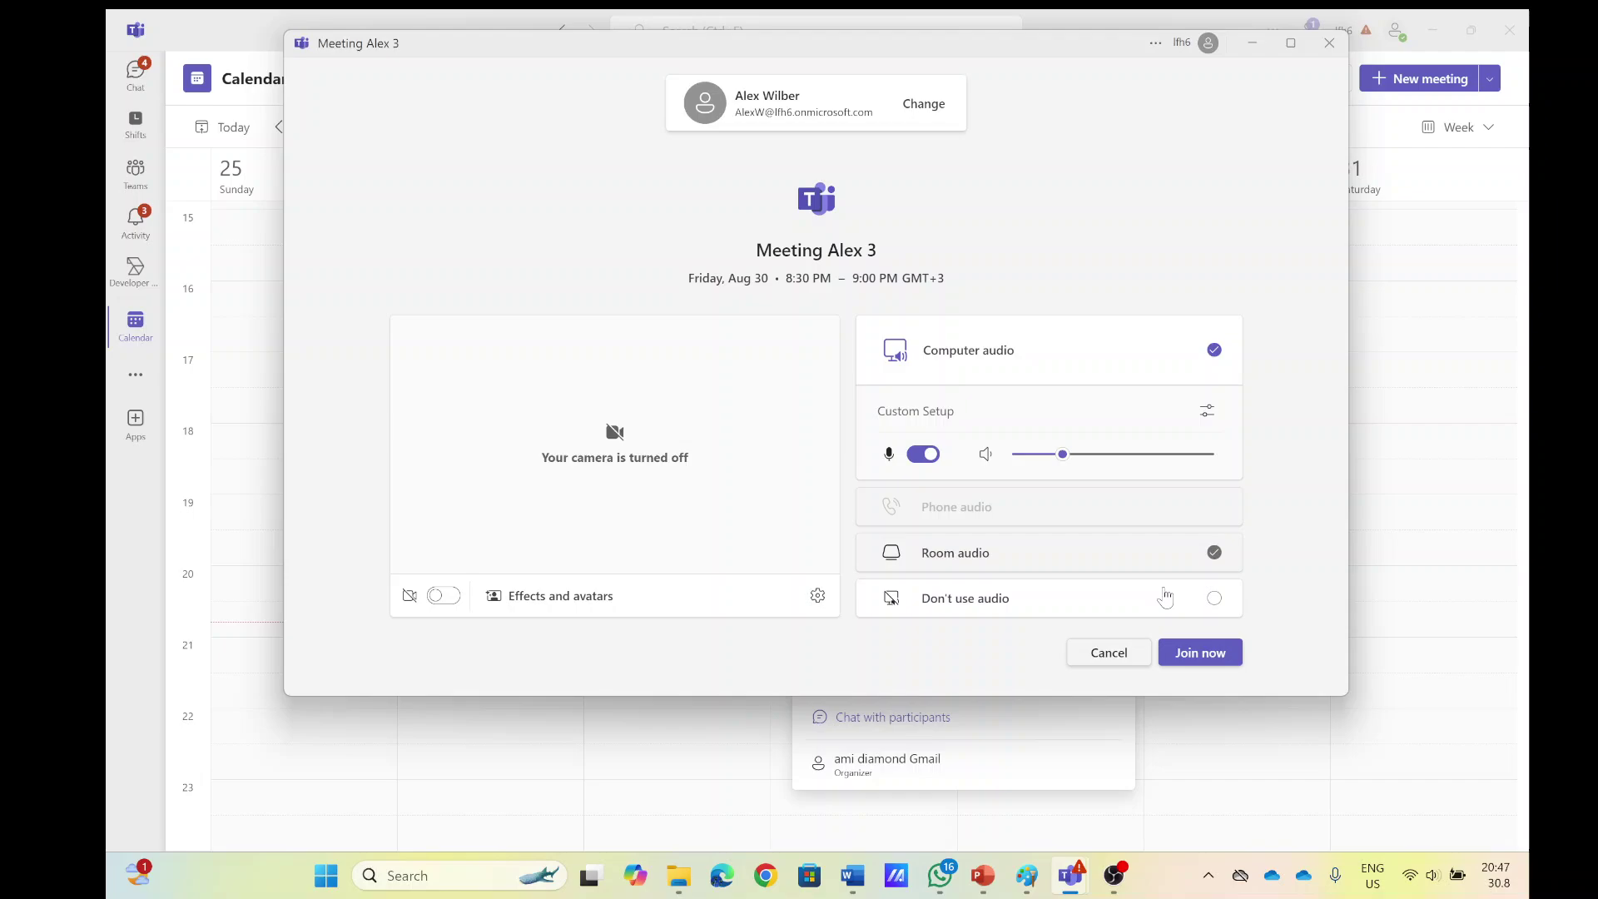
left_click(1203, 649)
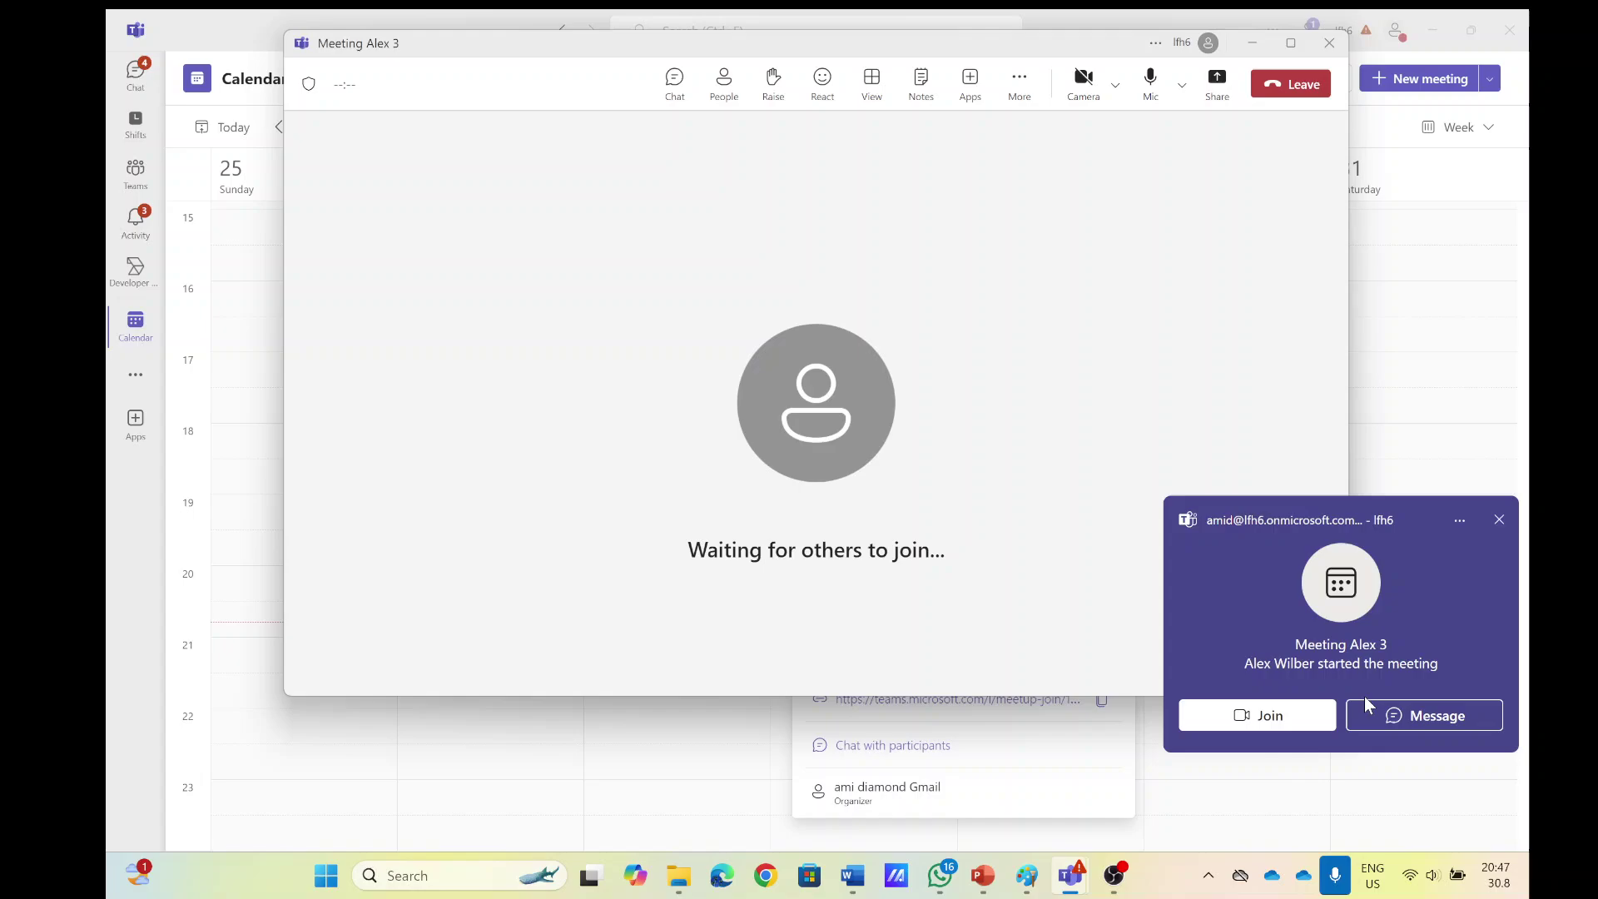
left_click(1498, 519)
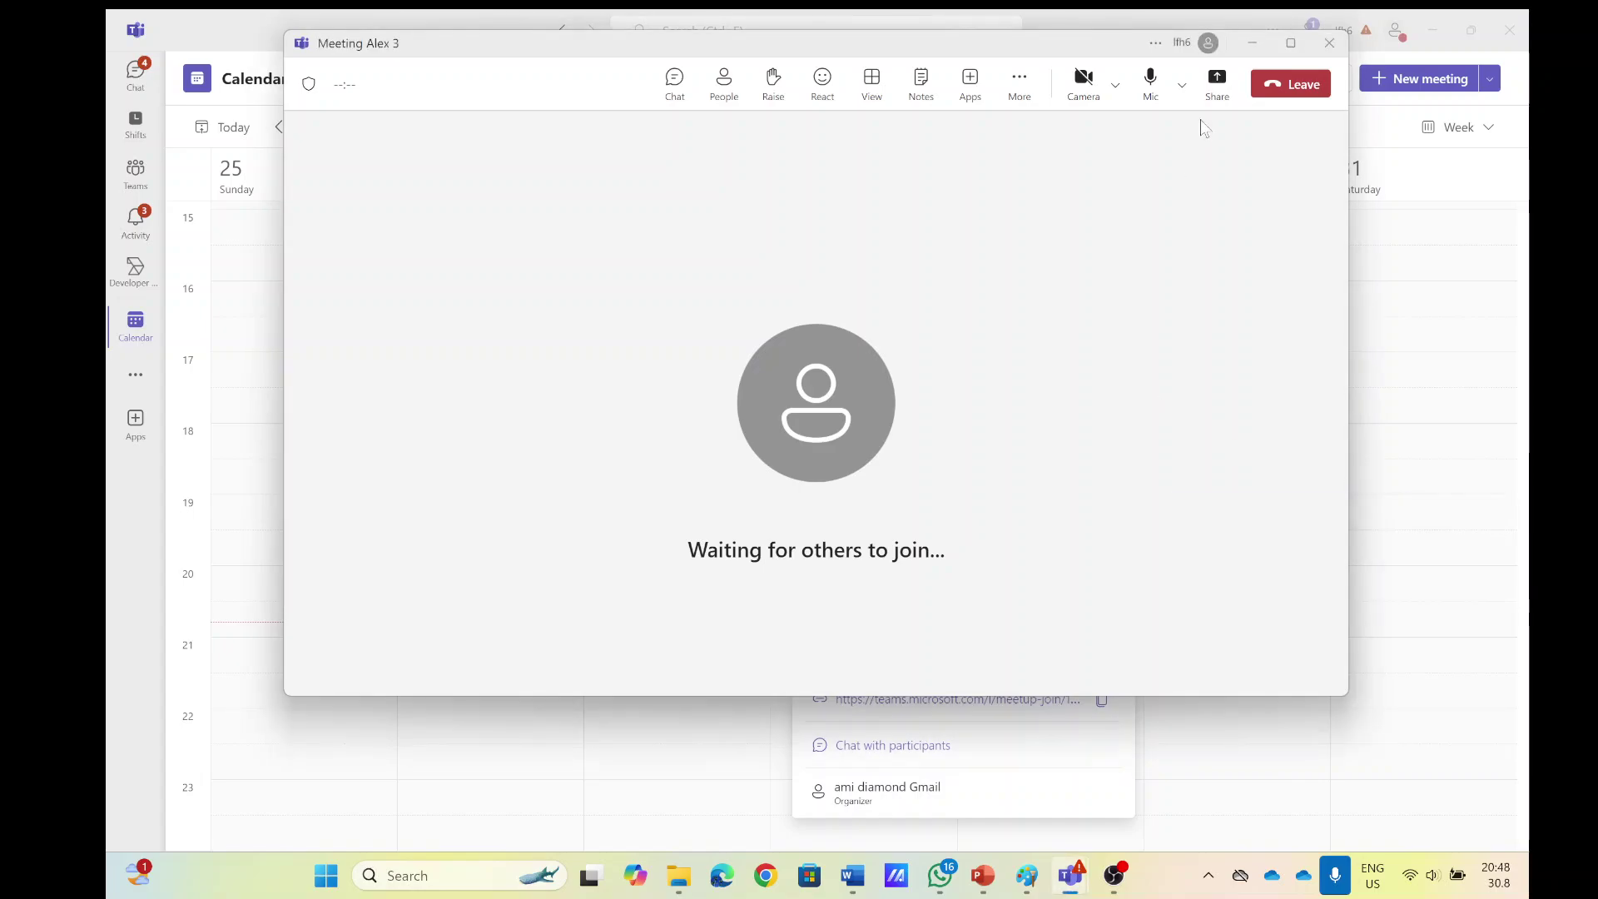
Step: Start recording the meeting as the attendee
left_click(1021, 83)
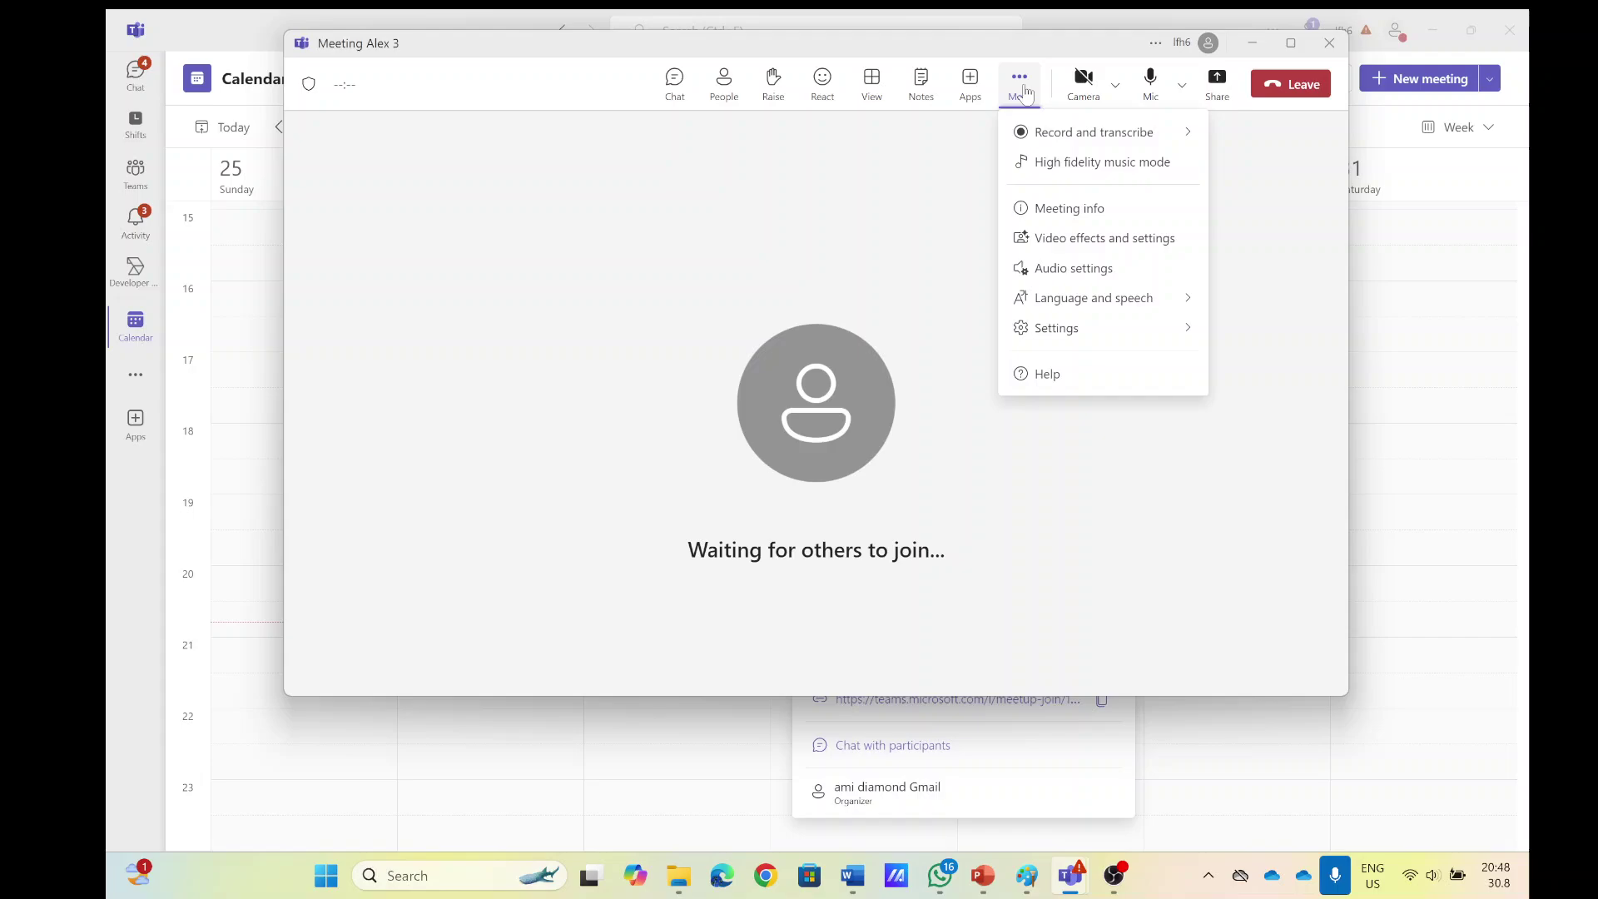
mouse_move(1032, 133)
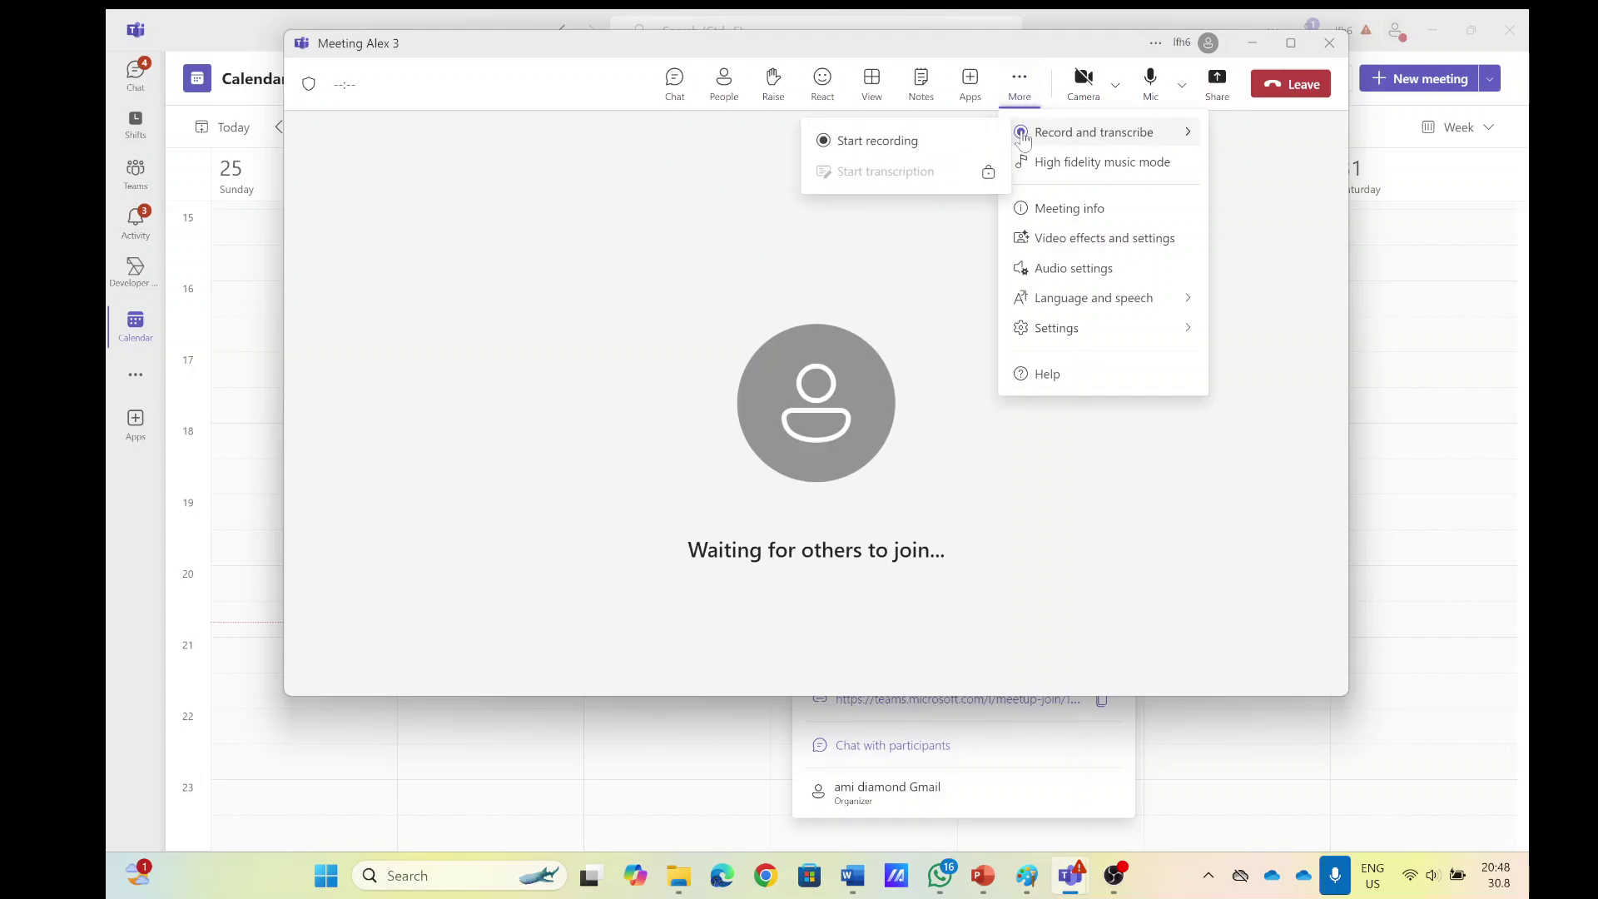
left_click(895, 147)
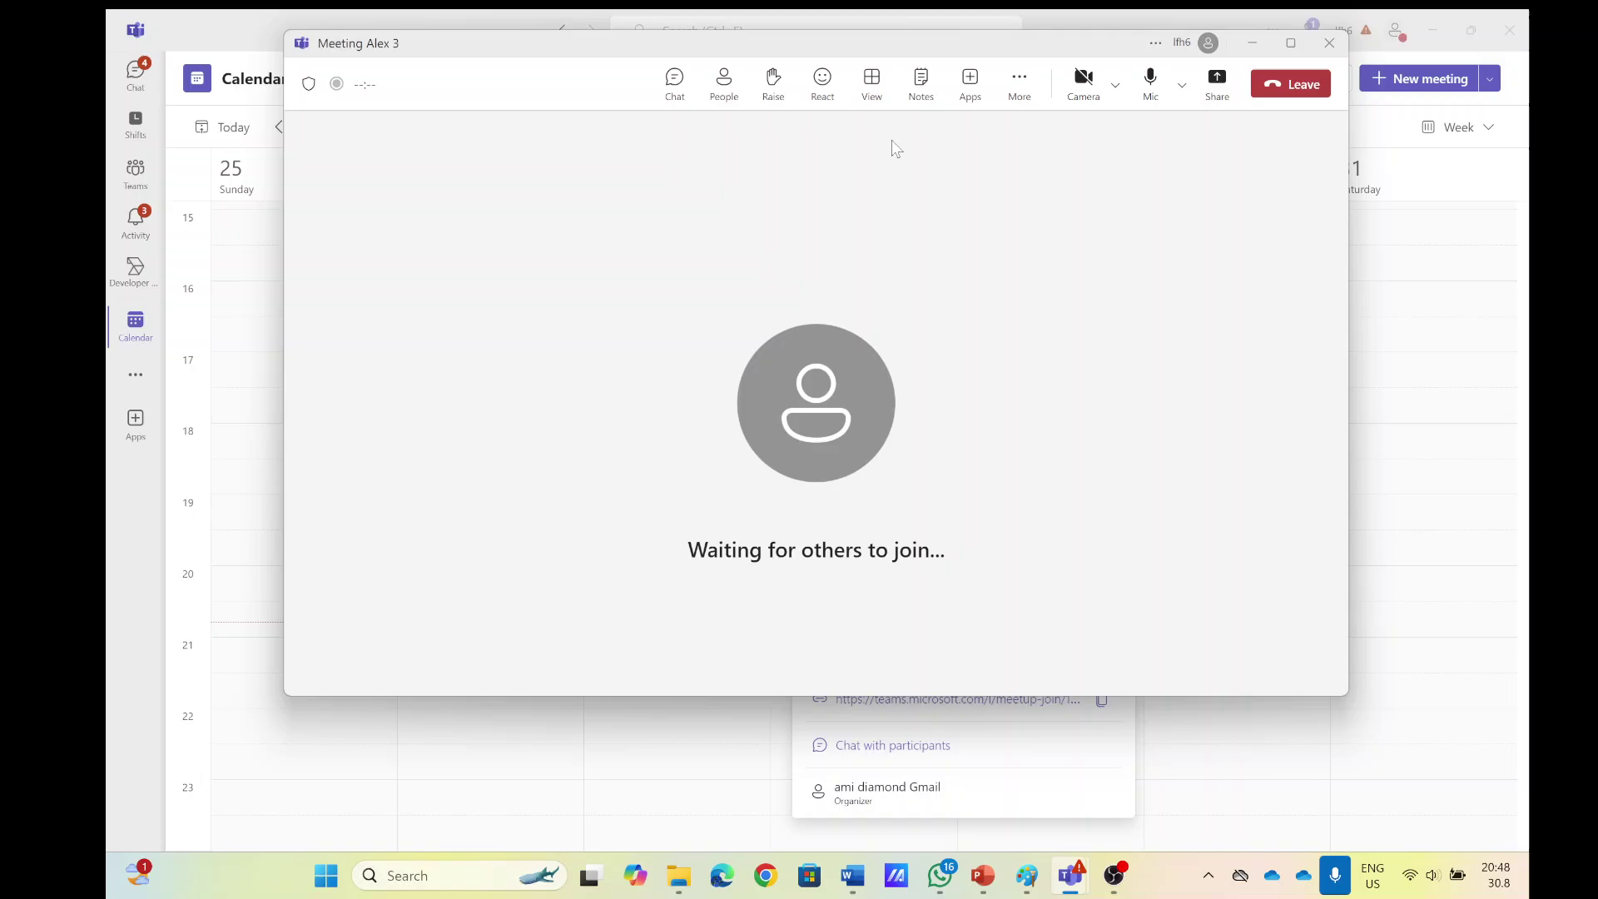
left_click(1214, 93)
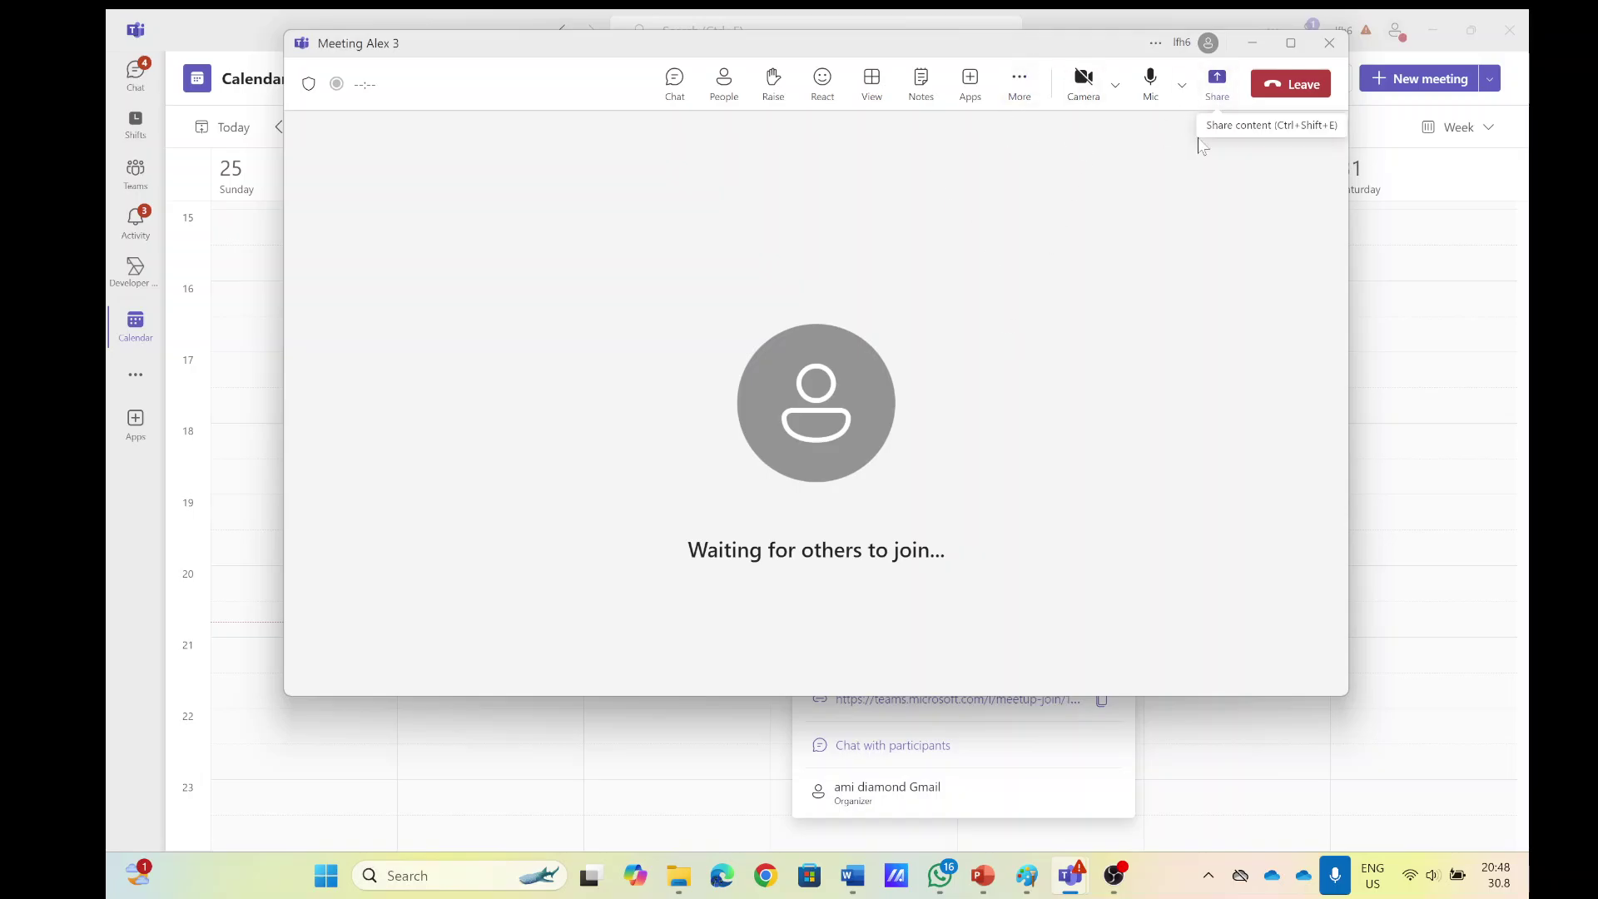
left_click(1006, 333)
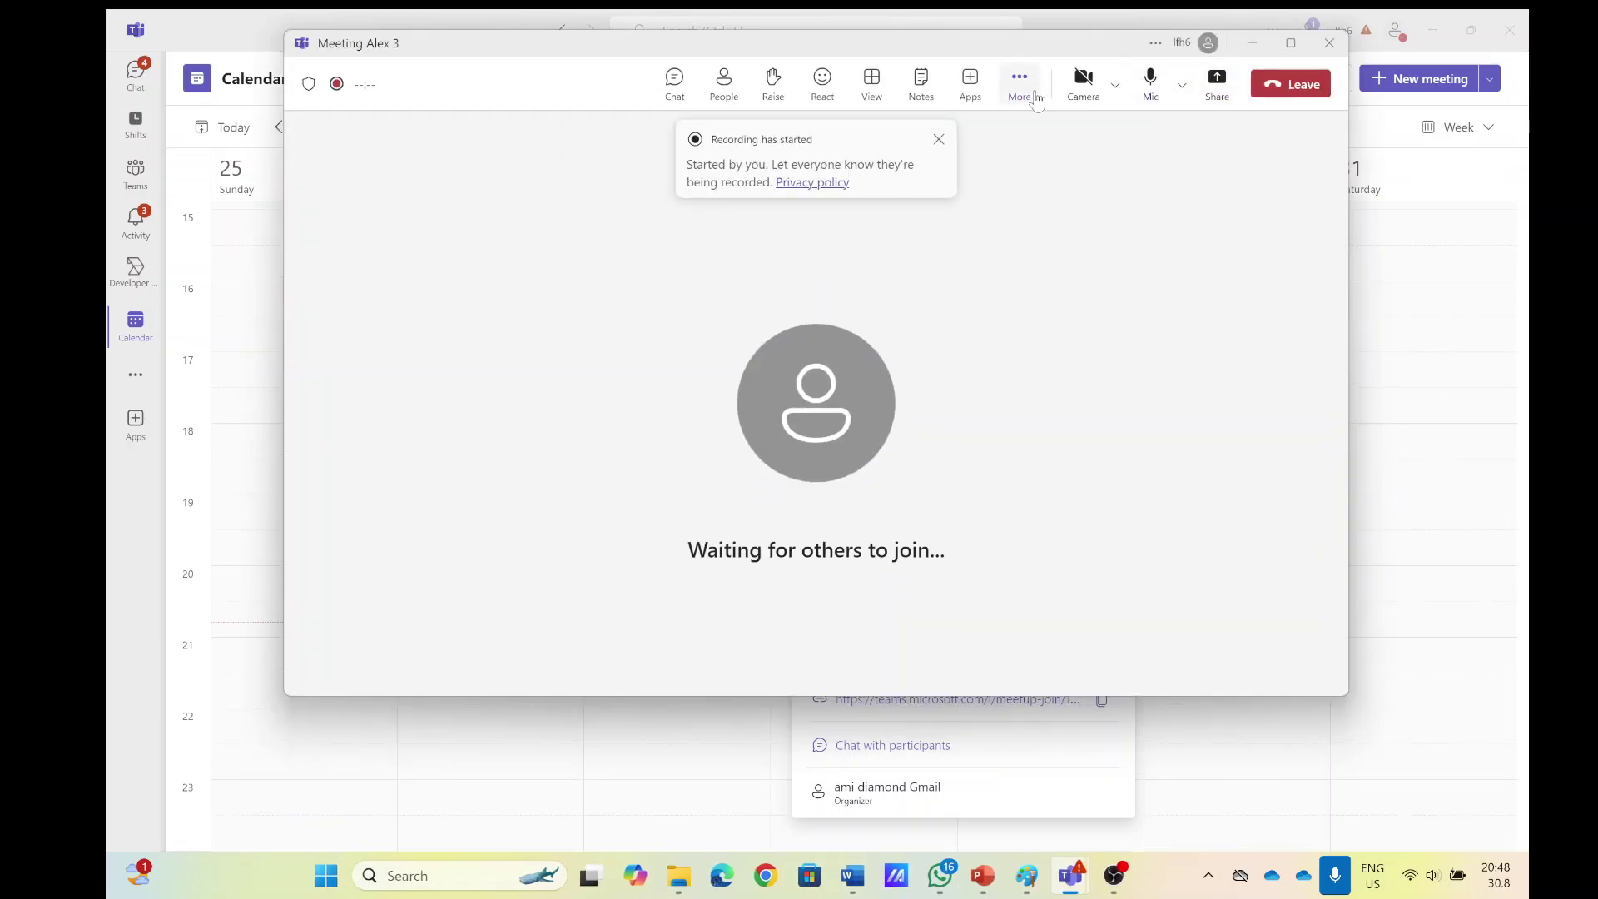
Step: Stop the meeting recording and leave the meeting
left_click(1026, 97)
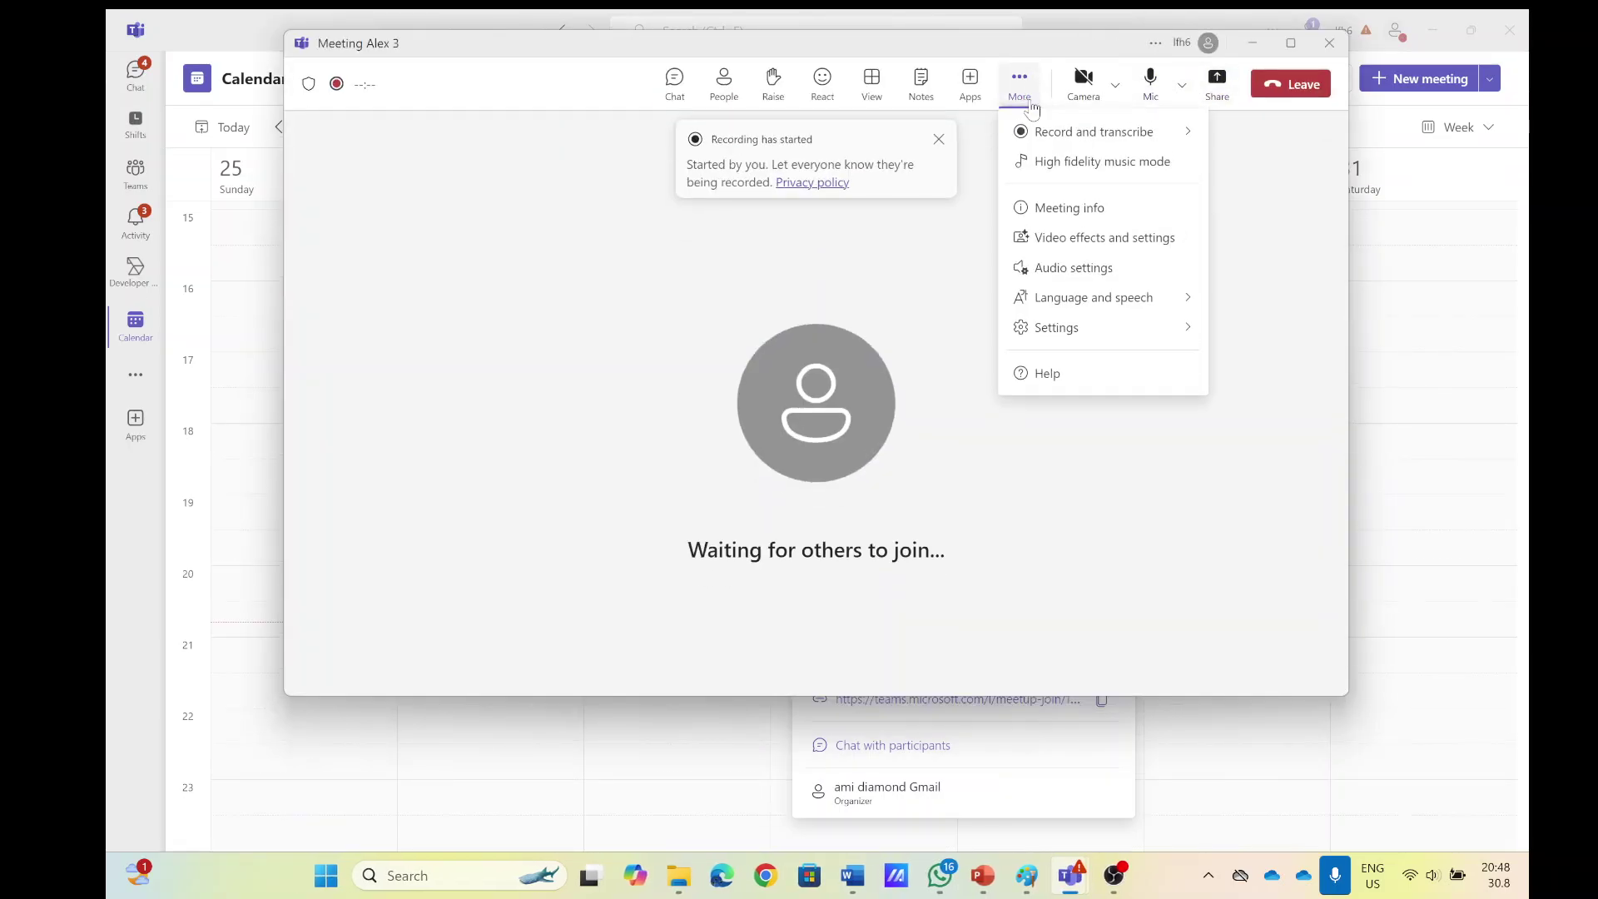
mouse_move(1074, 133)
left_click(952, 148)
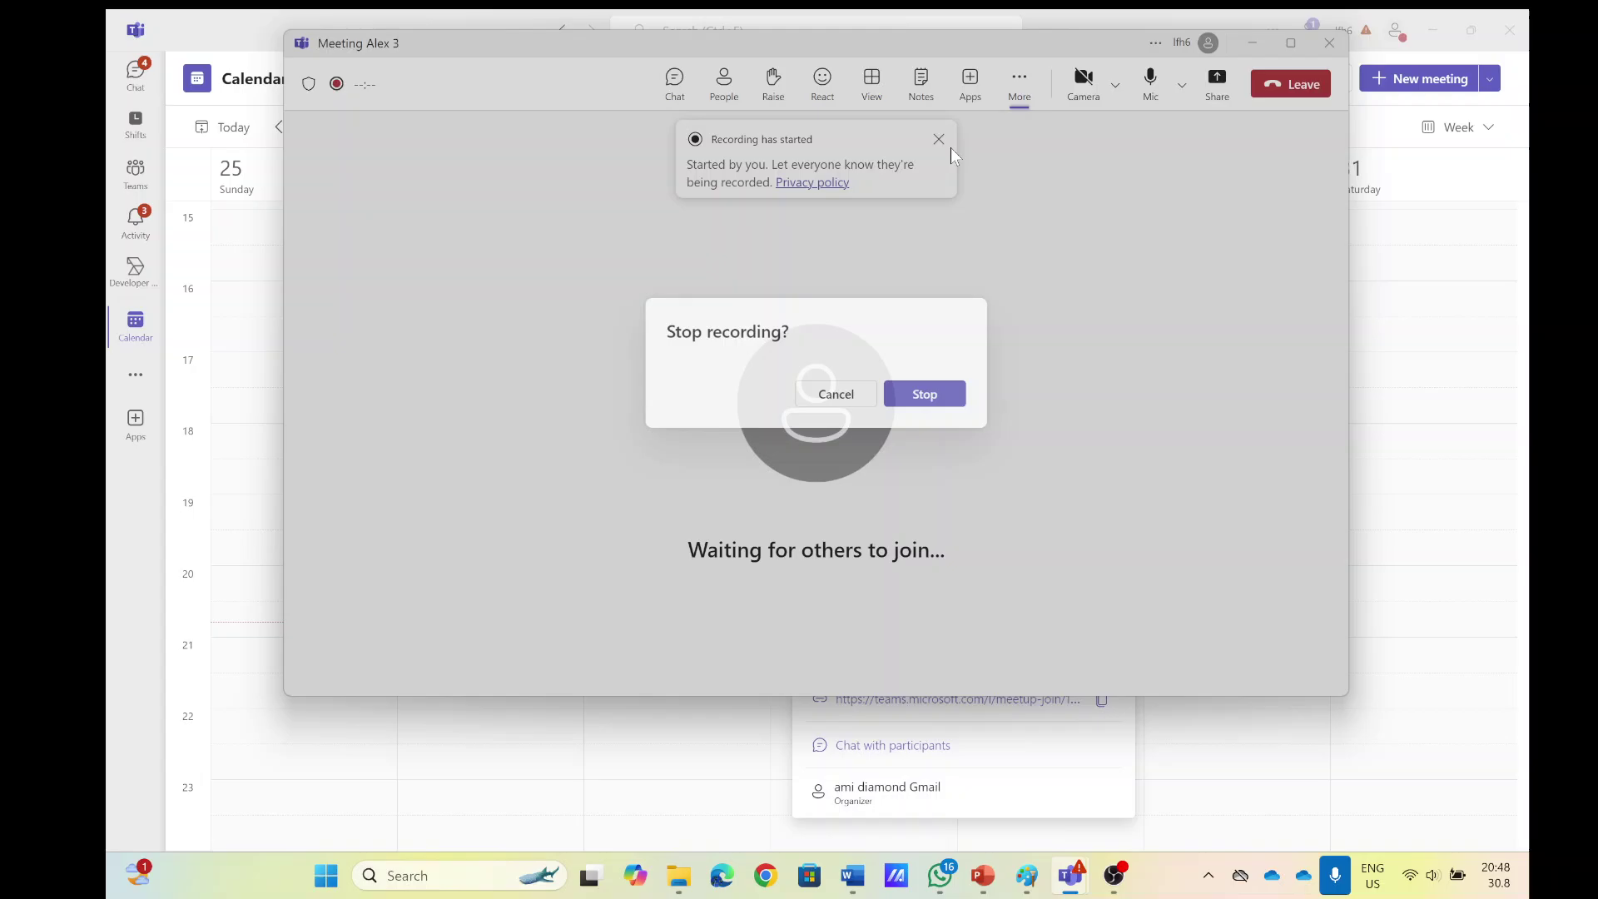
left_click(931, 395)
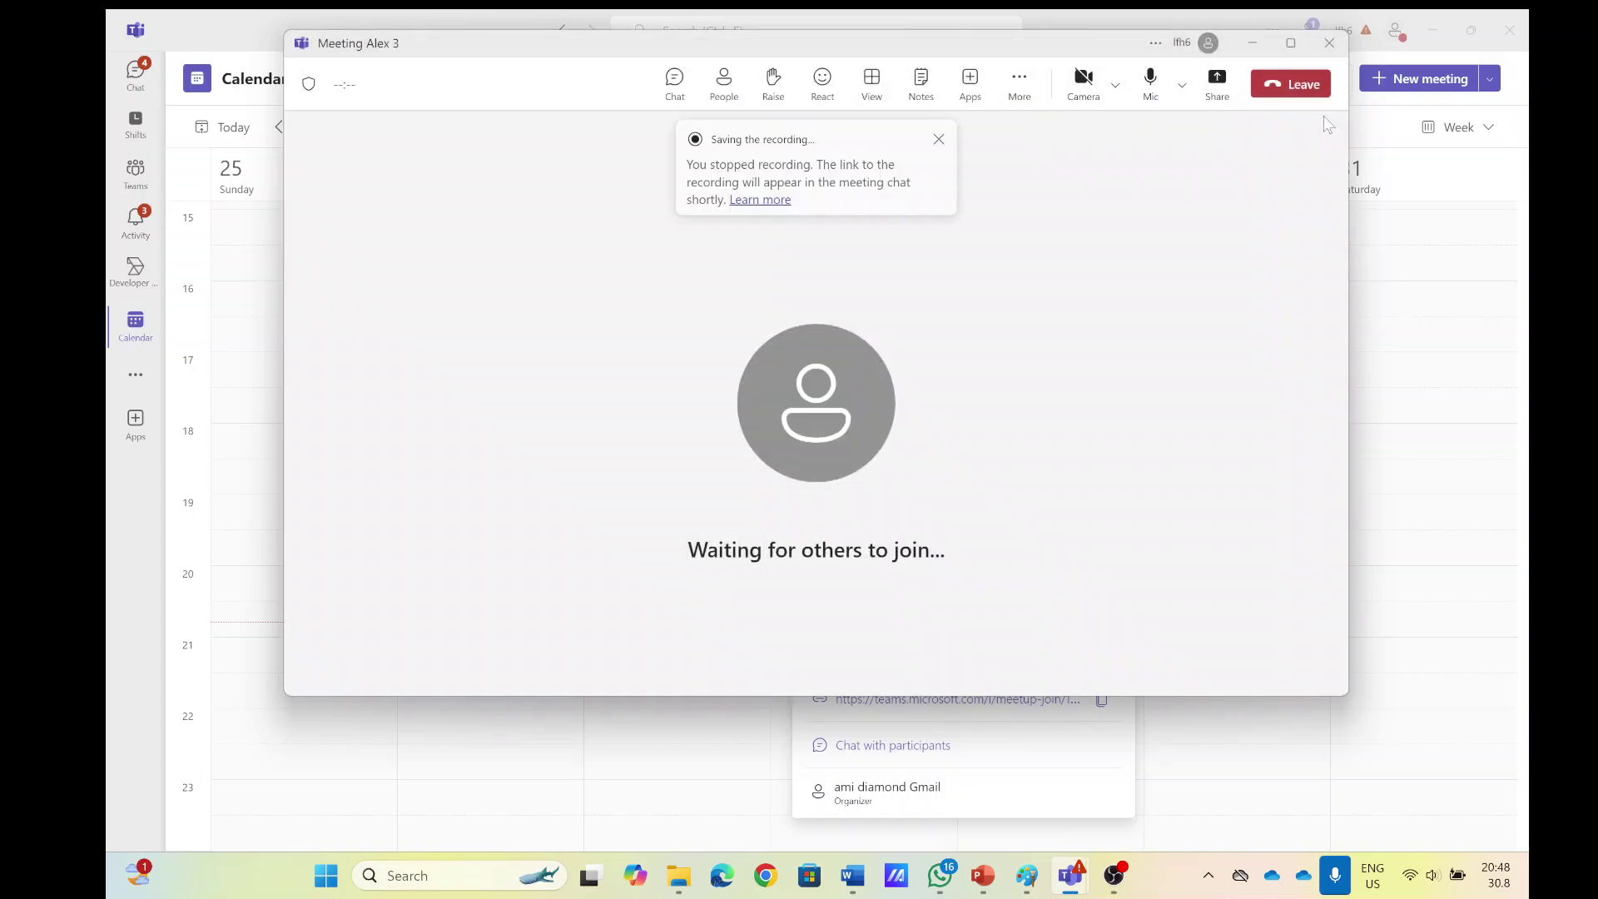
left_click(1303, 84)
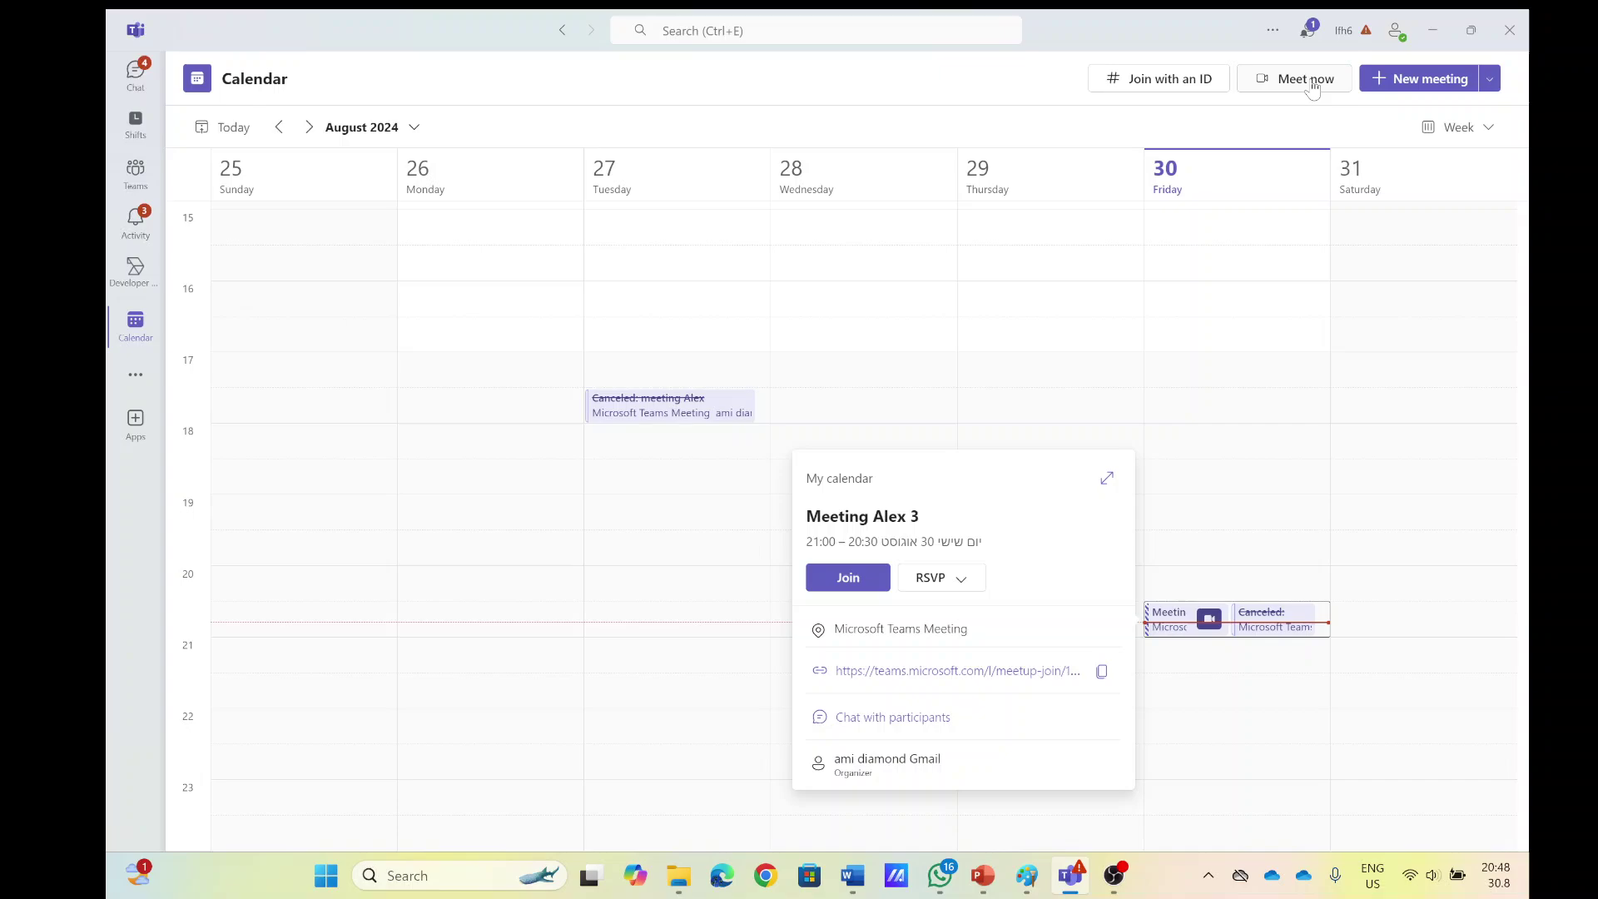
Step: Check the Recordings folder under My files in the attendee's OneDrive for the meeting recording
left_click(135, 75)
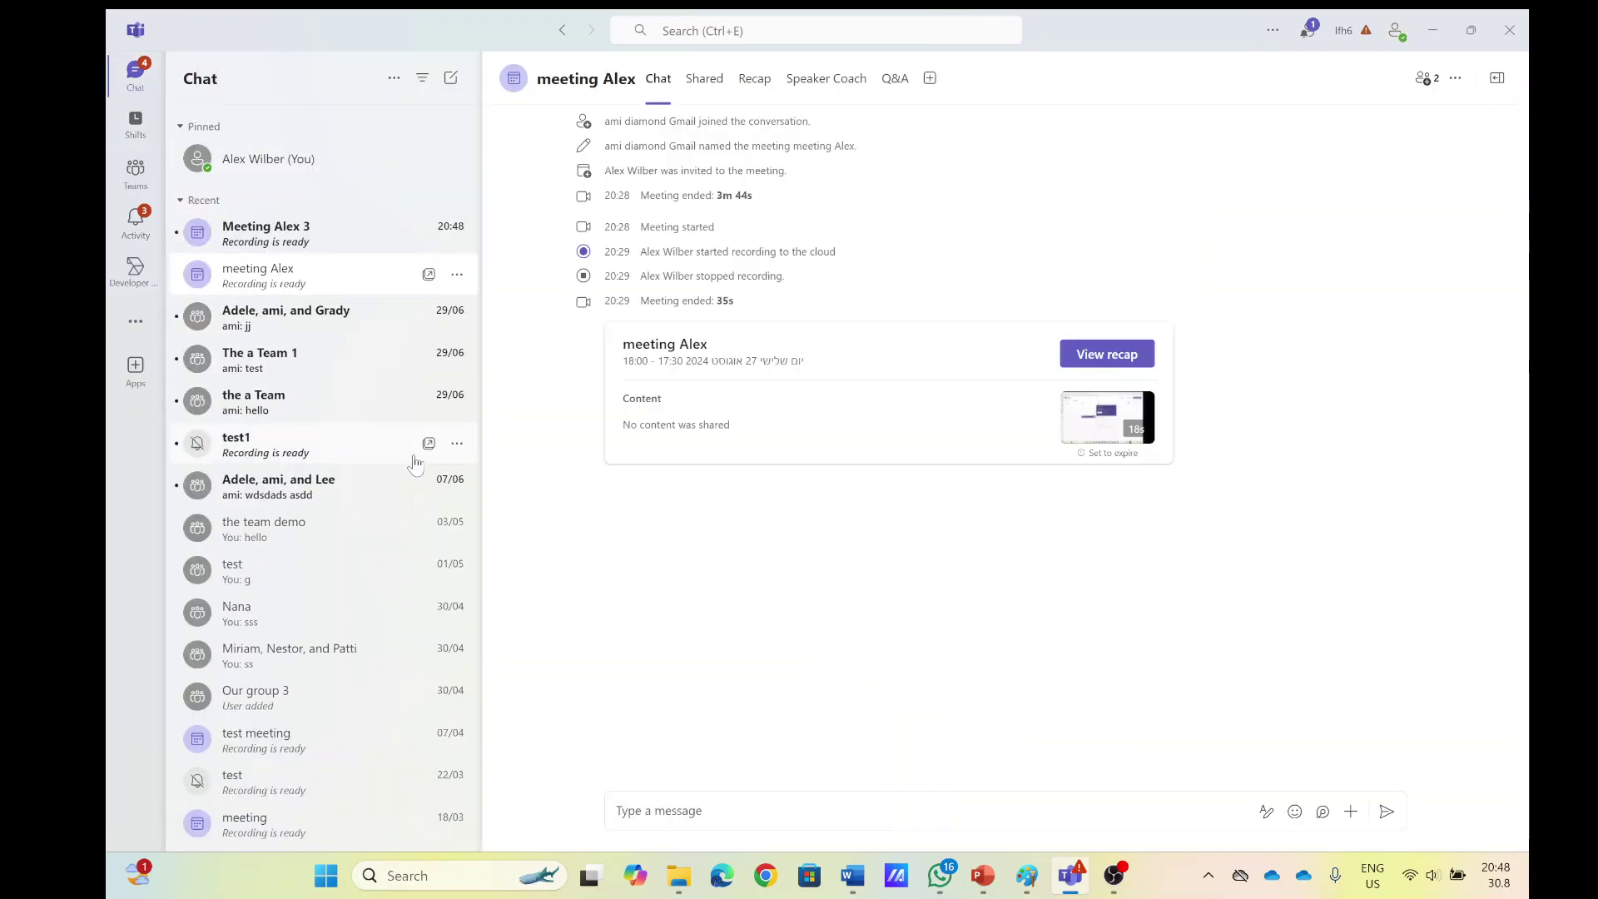
left_click(134, 329)
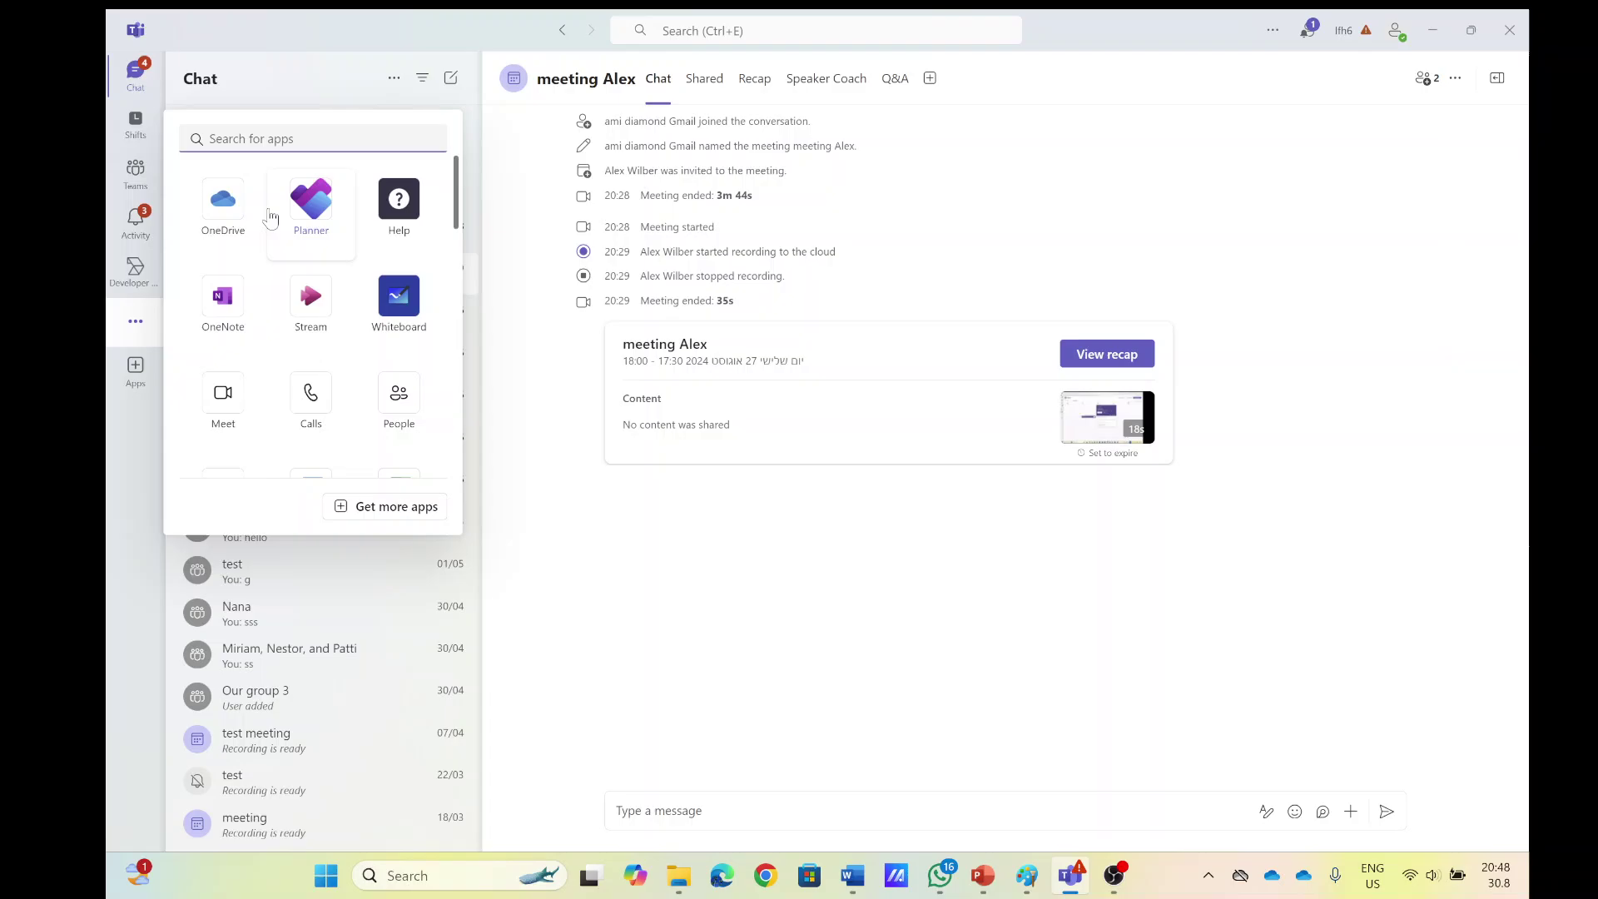
left_click(223, 204)
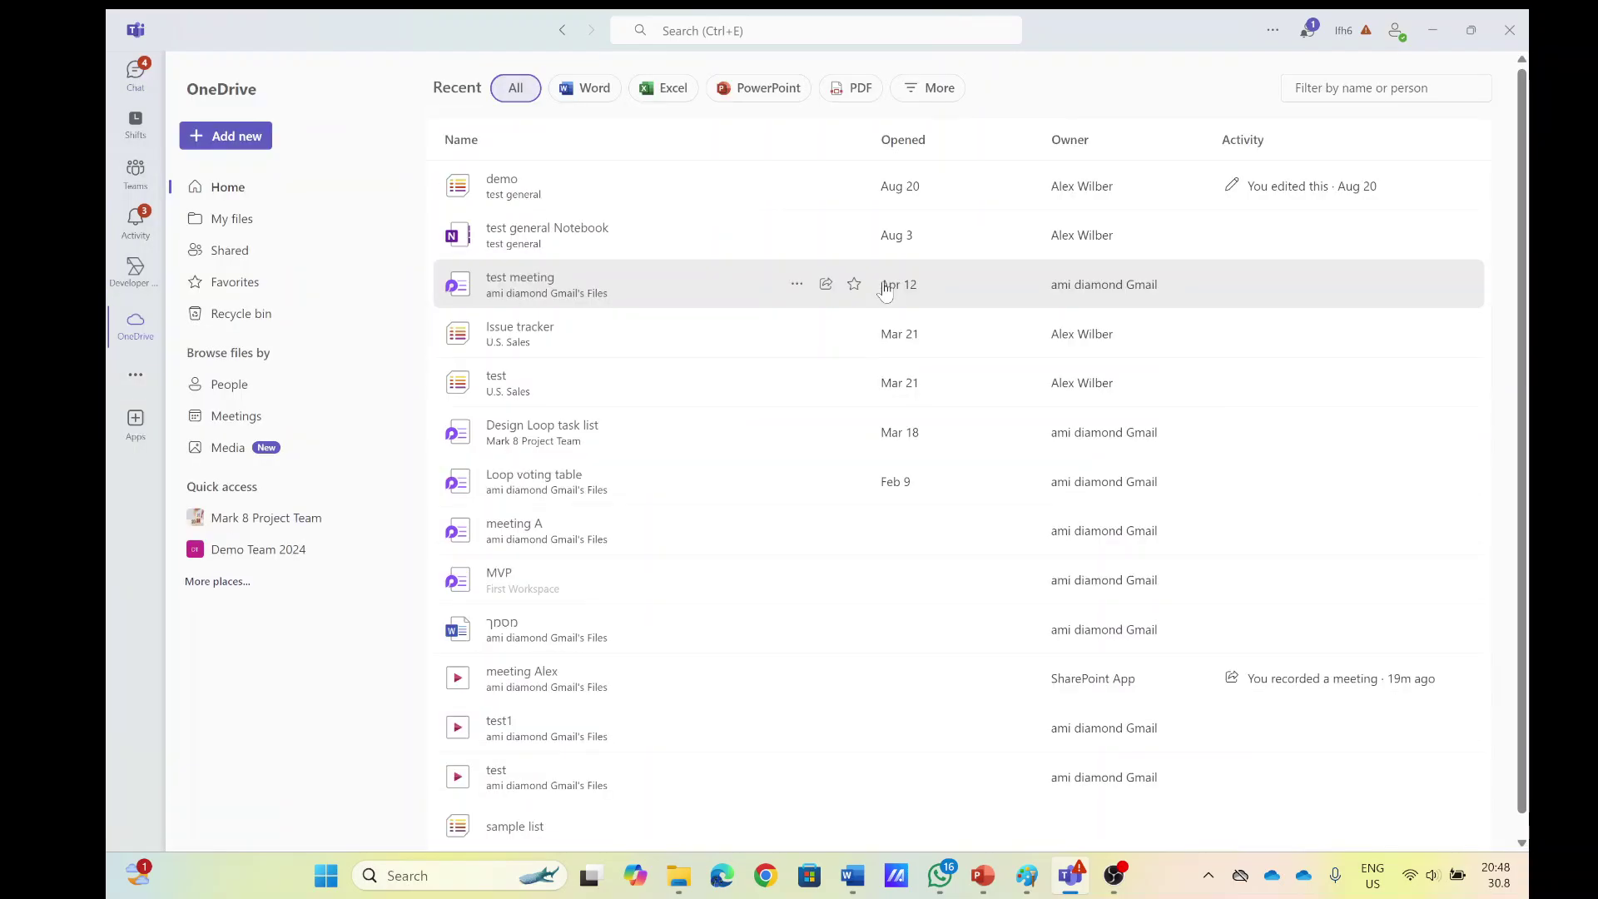
left_click(254, 221)
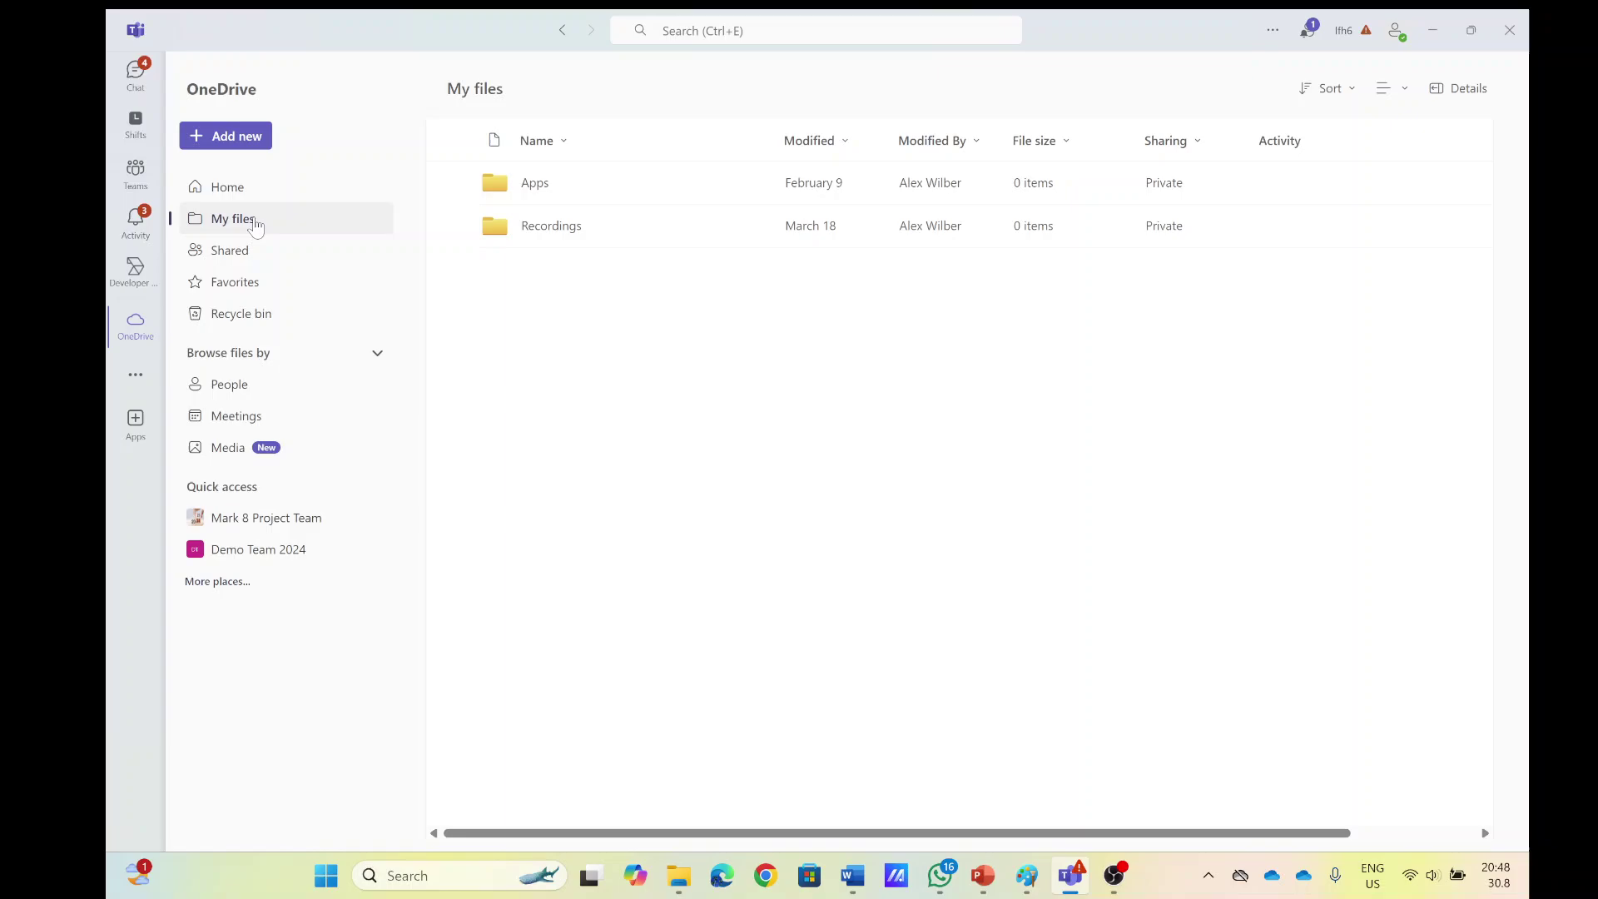
left_click(549, 226)
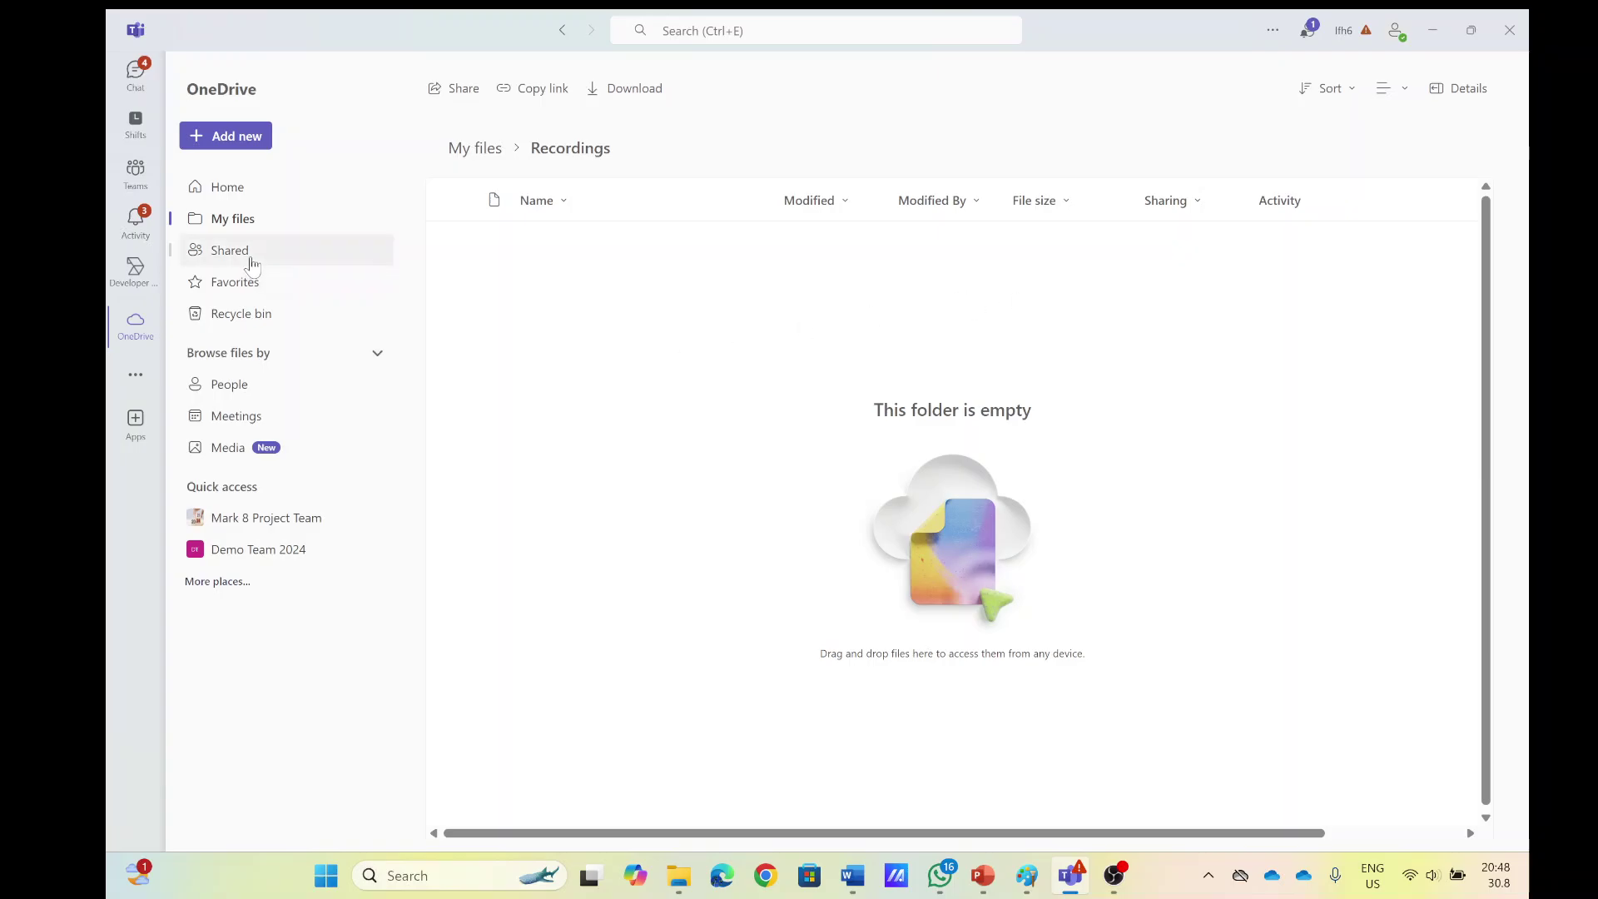
Step: Open the recap with the recording from the Meeting Alex 3 chat
left_click(135, 172)
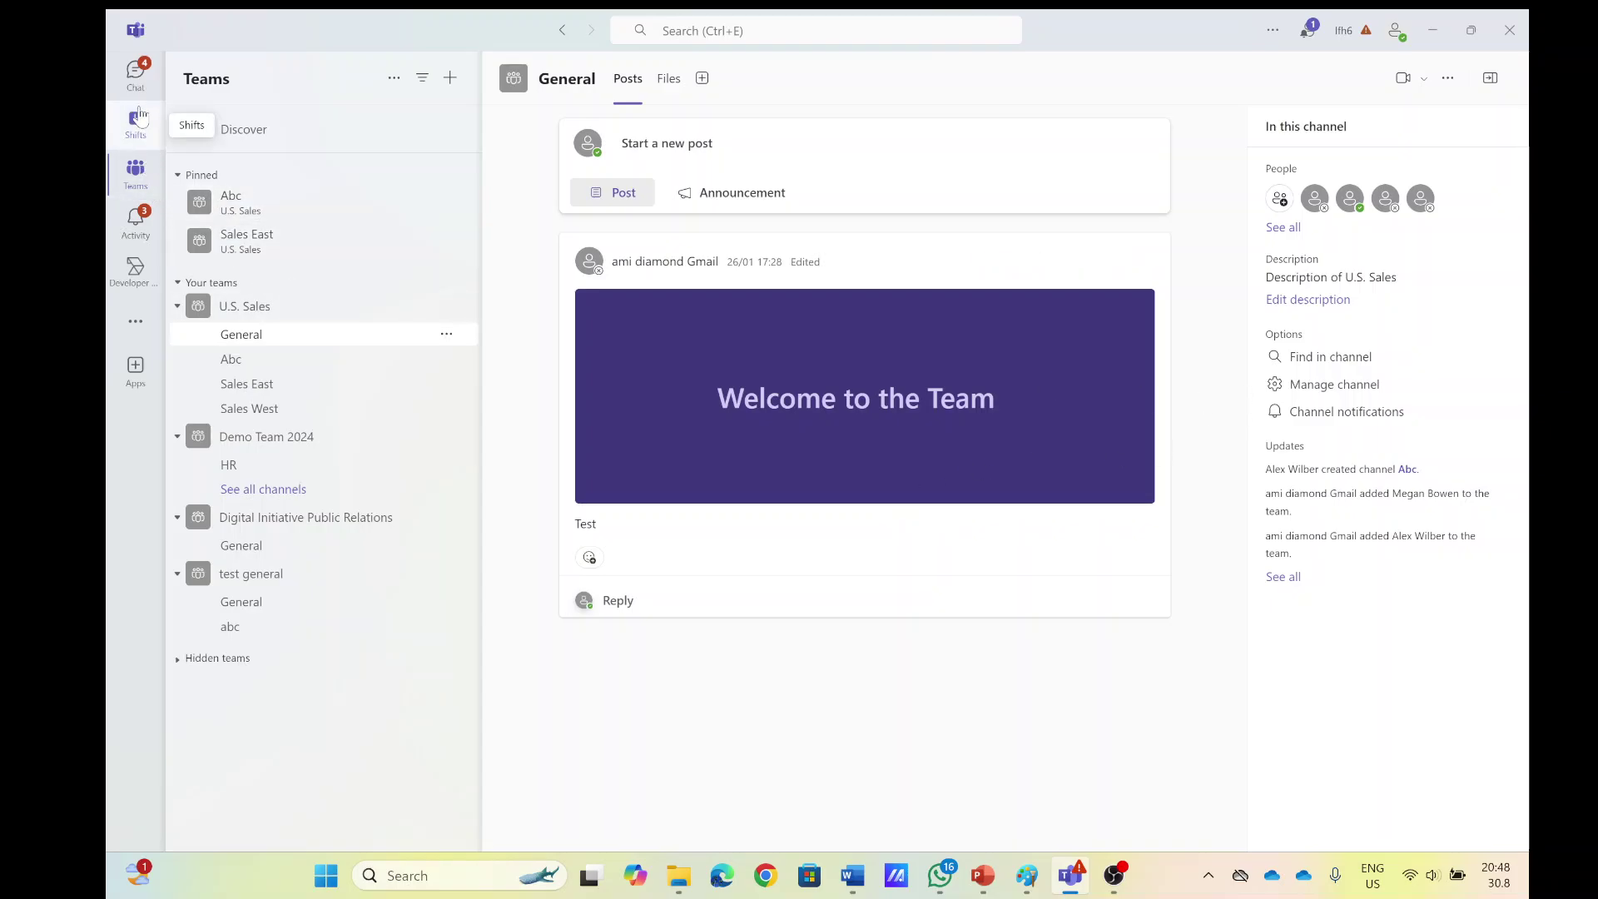
left_click(136, 75)
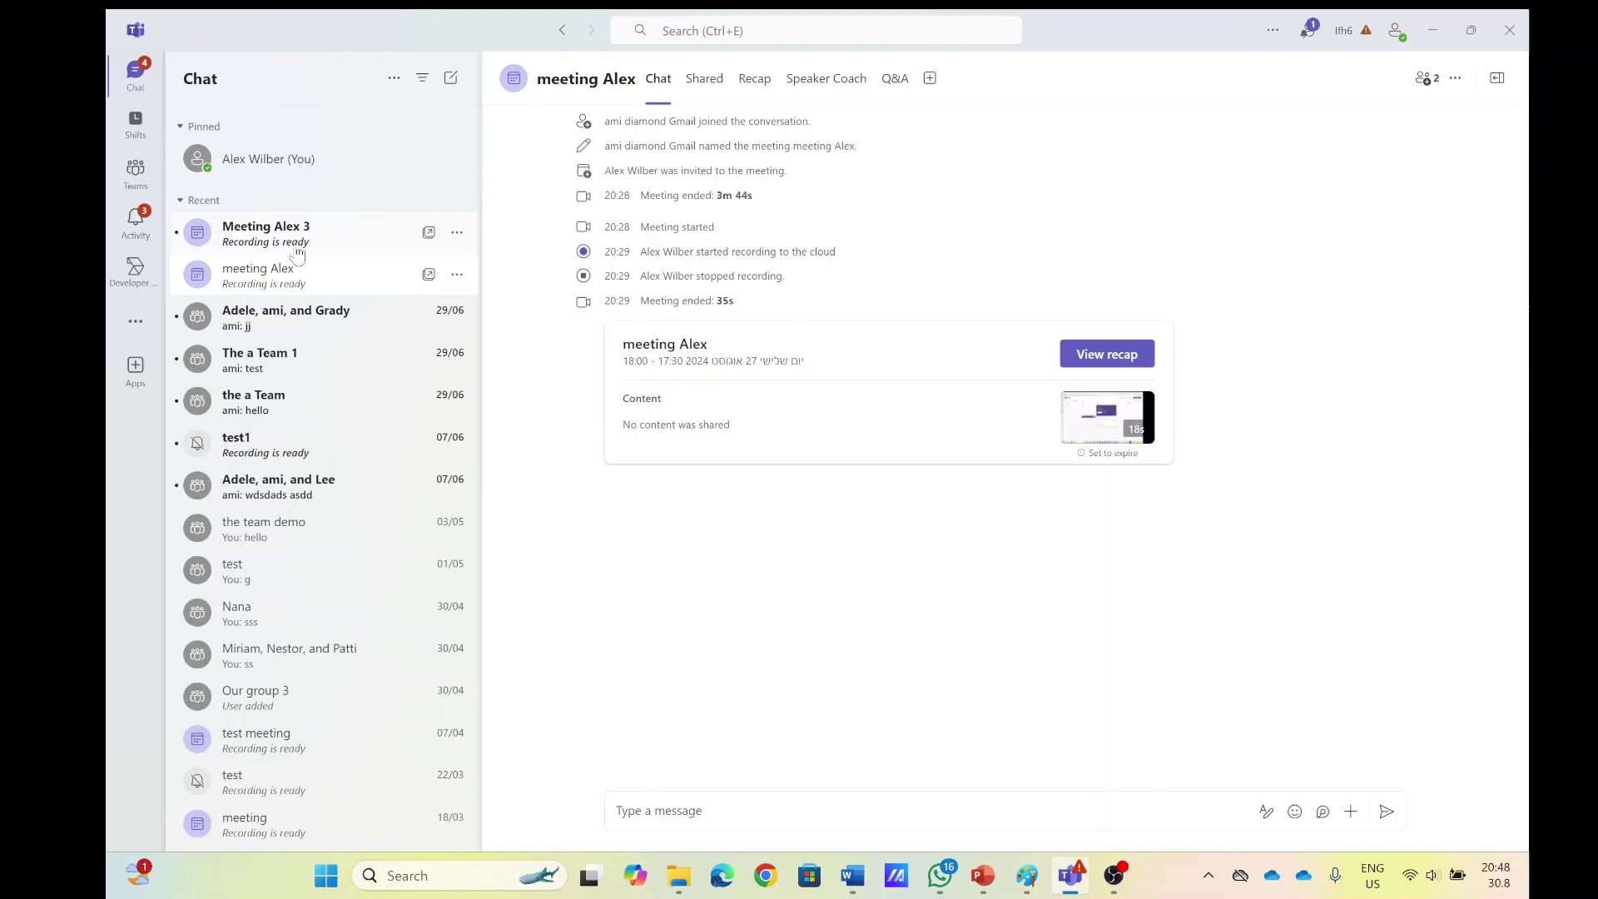
left_click(279, 227)
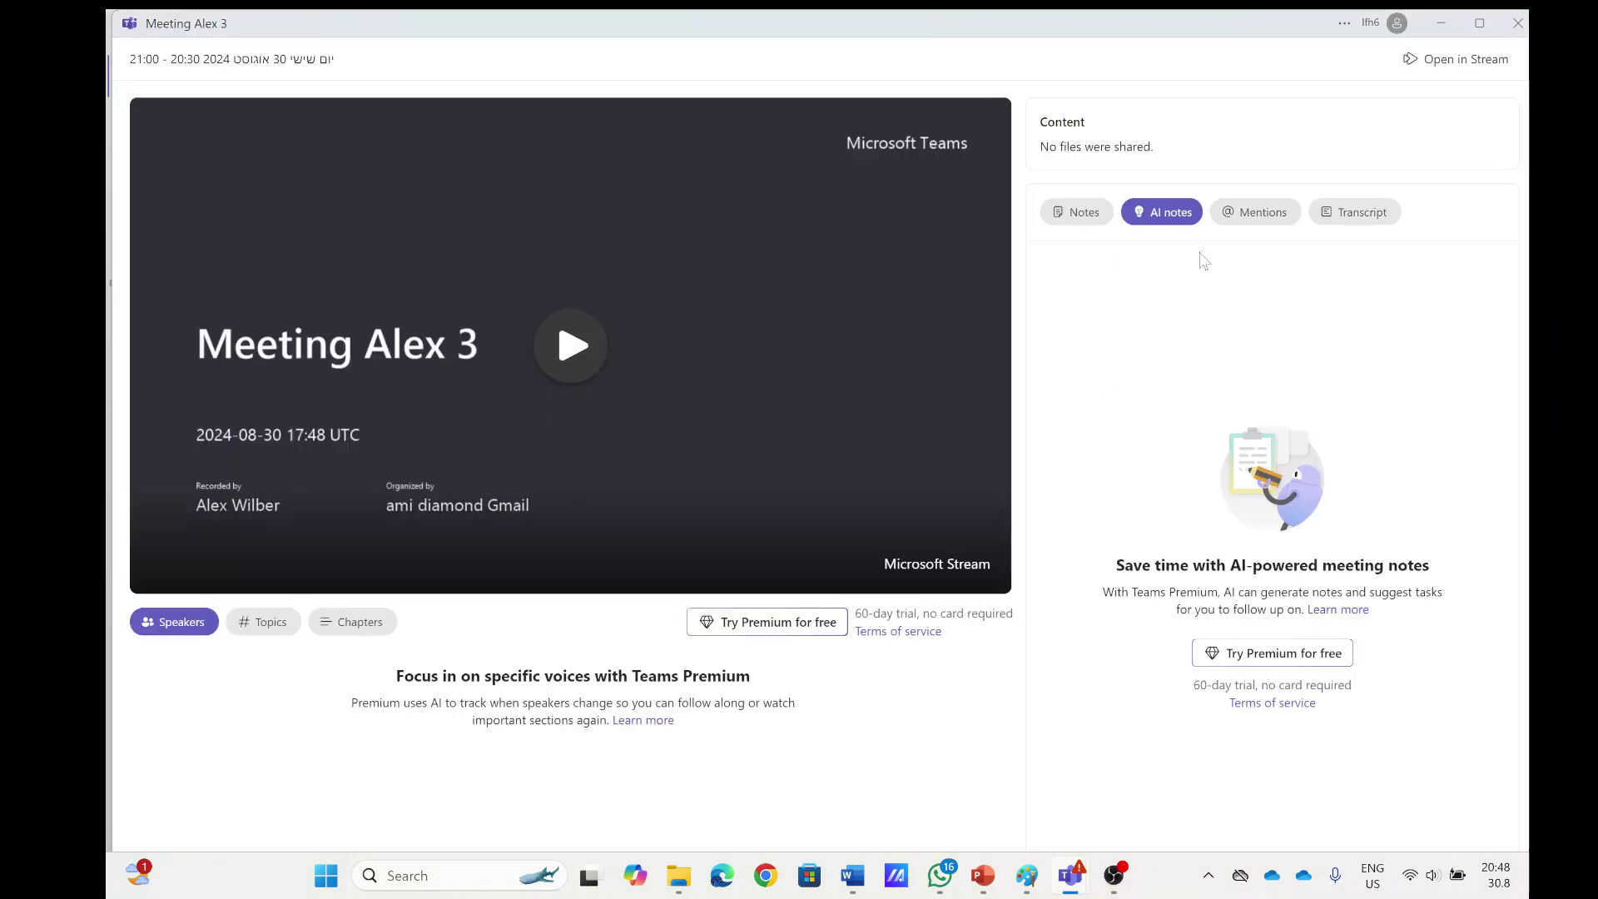
Step: Minimize the recap window and switch Teams to the meeting organizer's account
left_click(1441, 27)
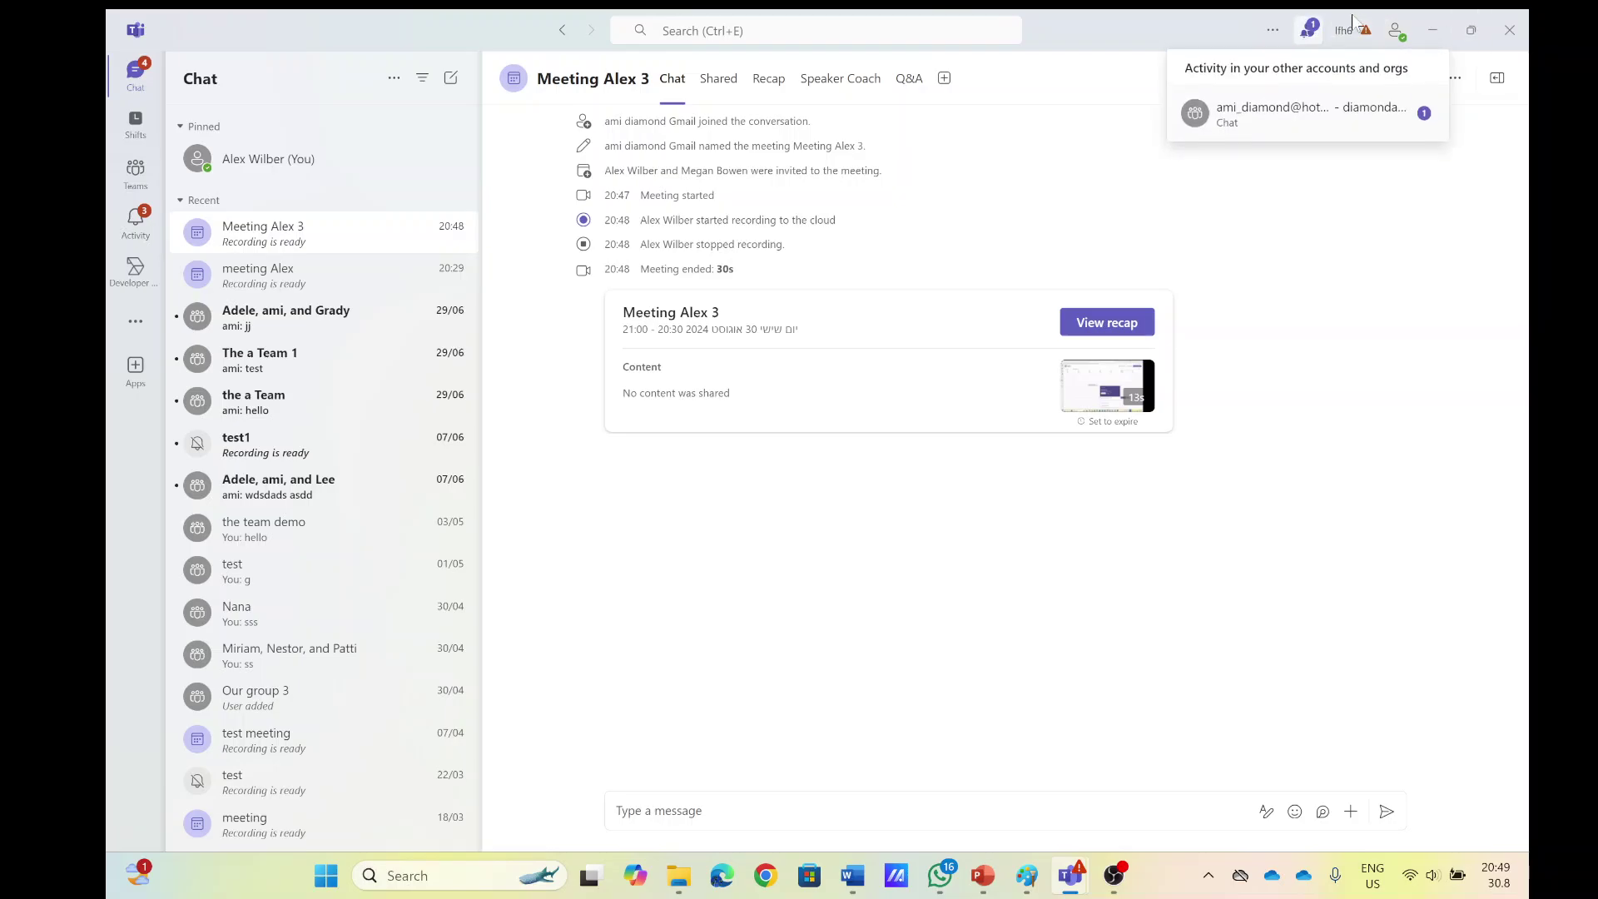
left_click(1353, 40)
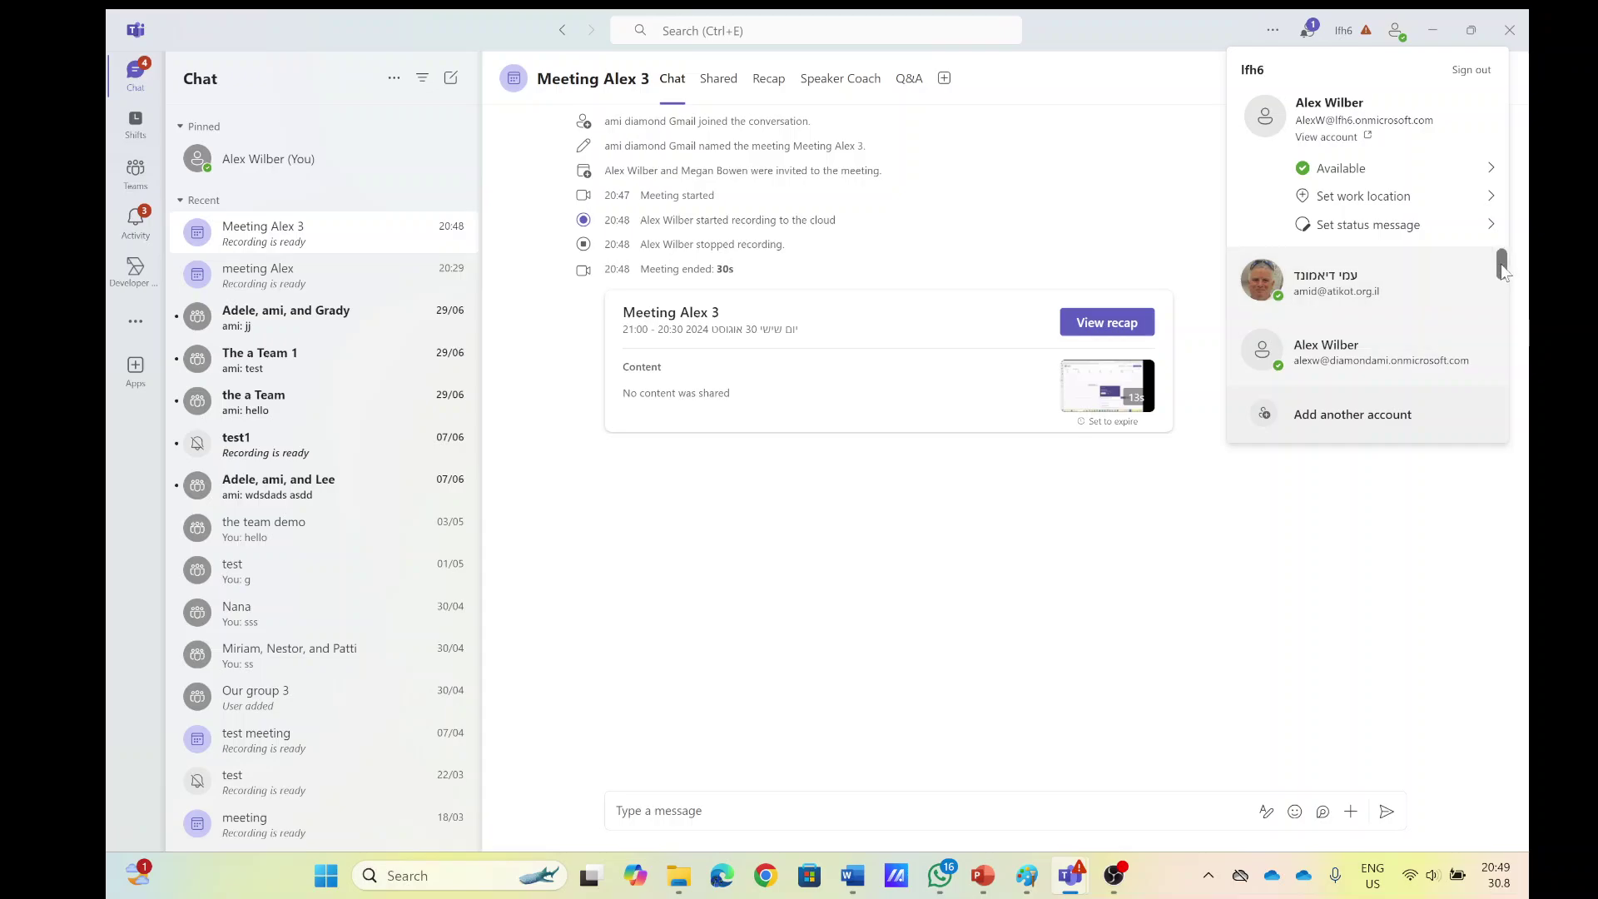
left_click_drag(1502, 267, 1497, 366)
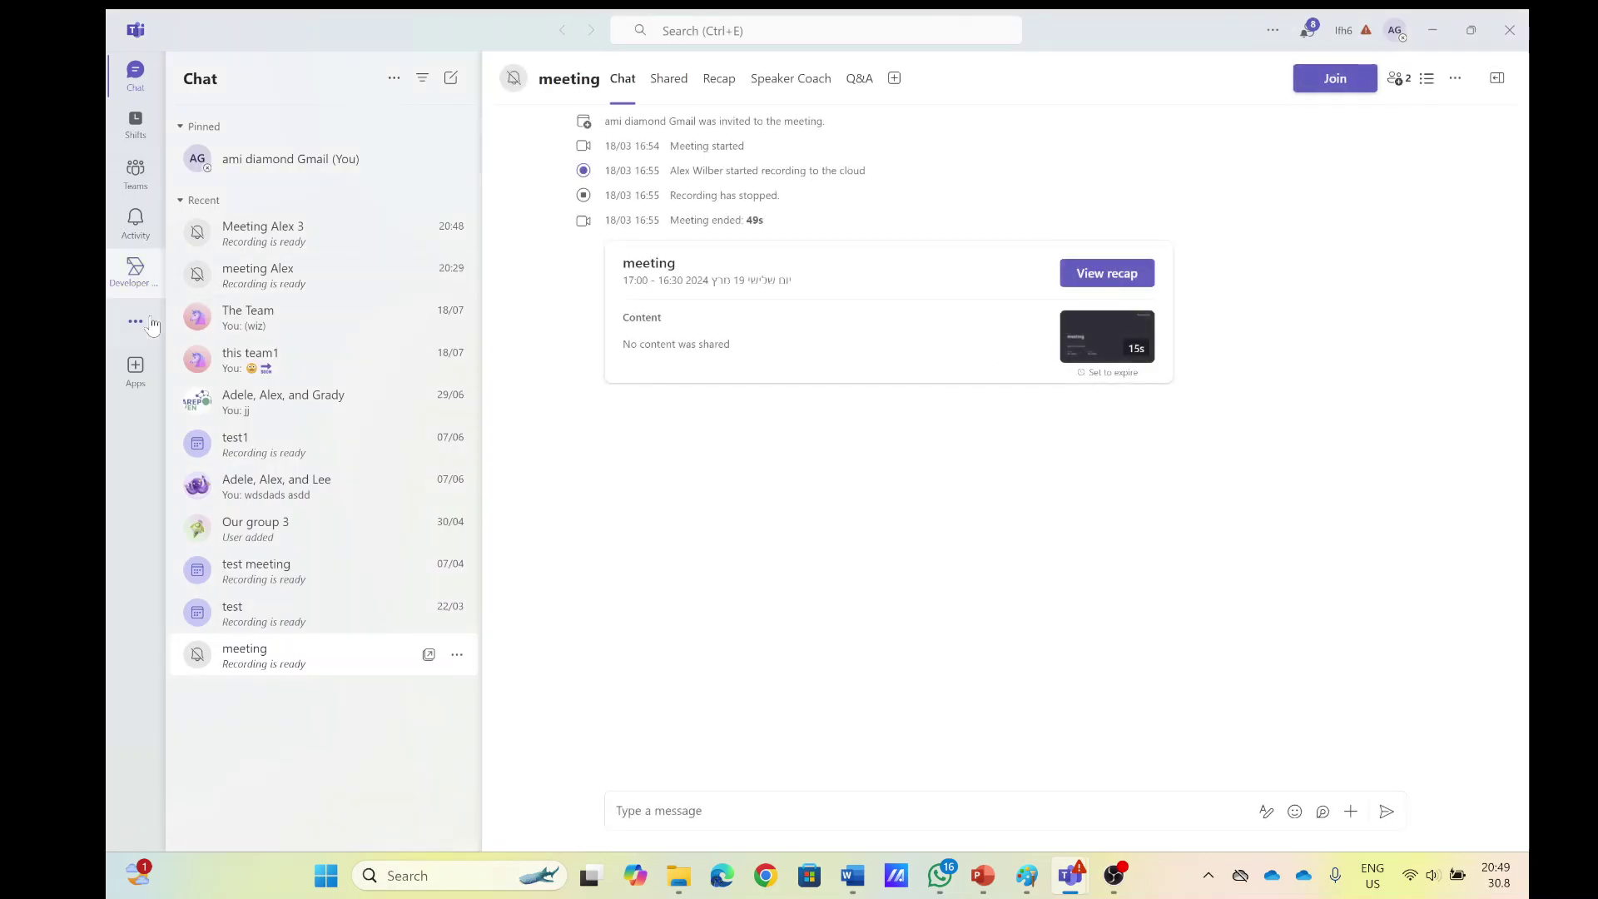
Step: Open the Recordings folder under My files in the organizer's OneDrive
left_click(138, 325)
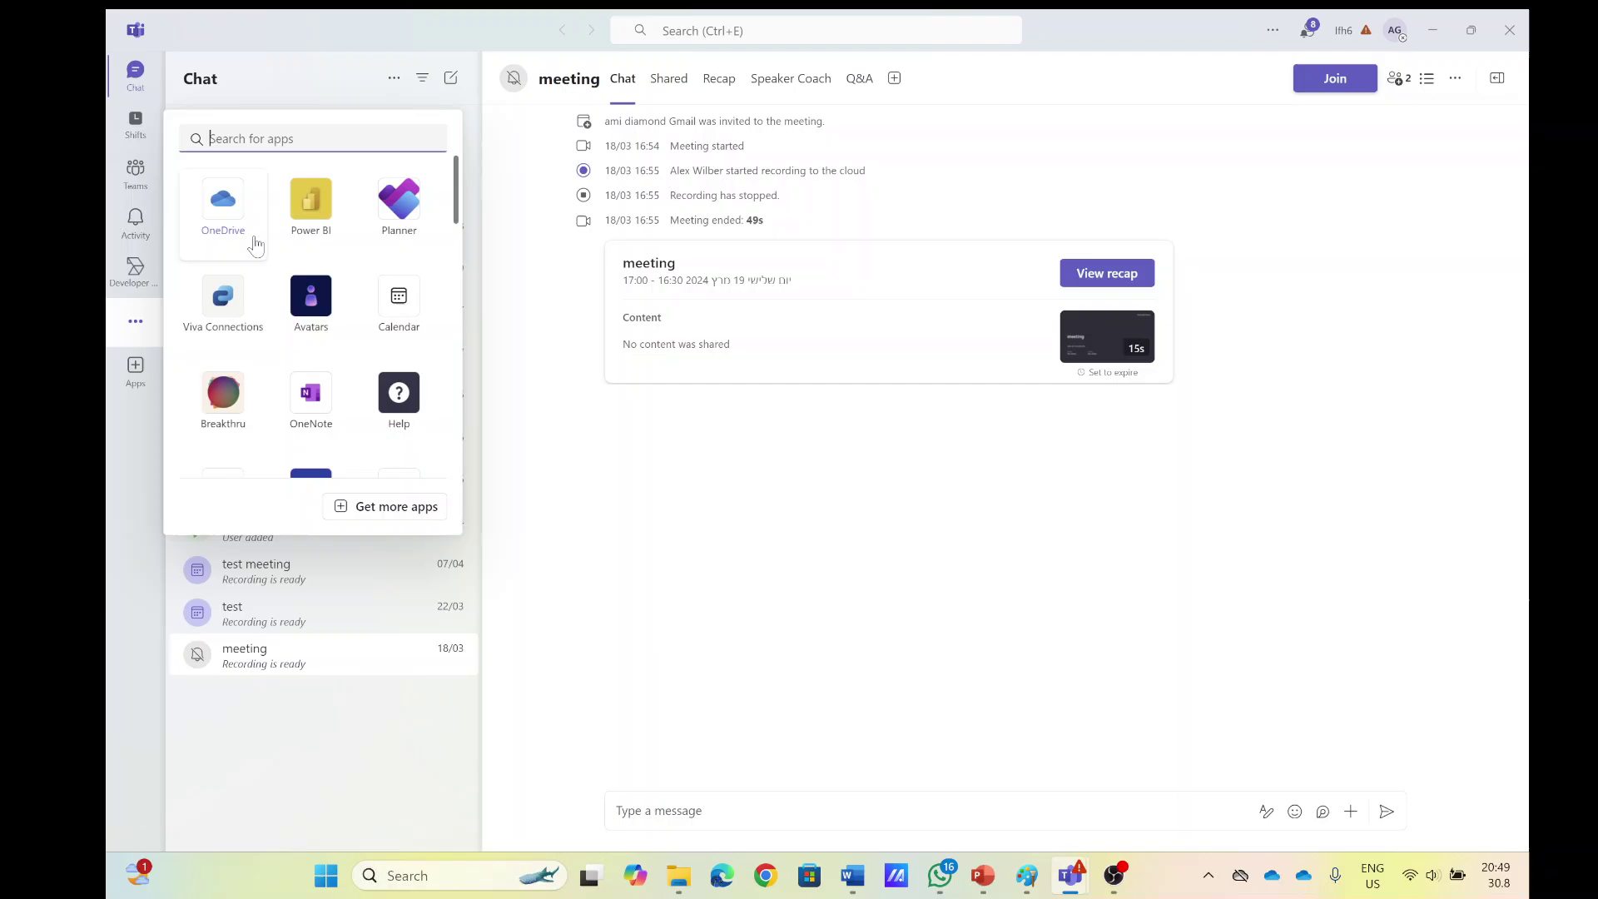
left_click(235, 218)
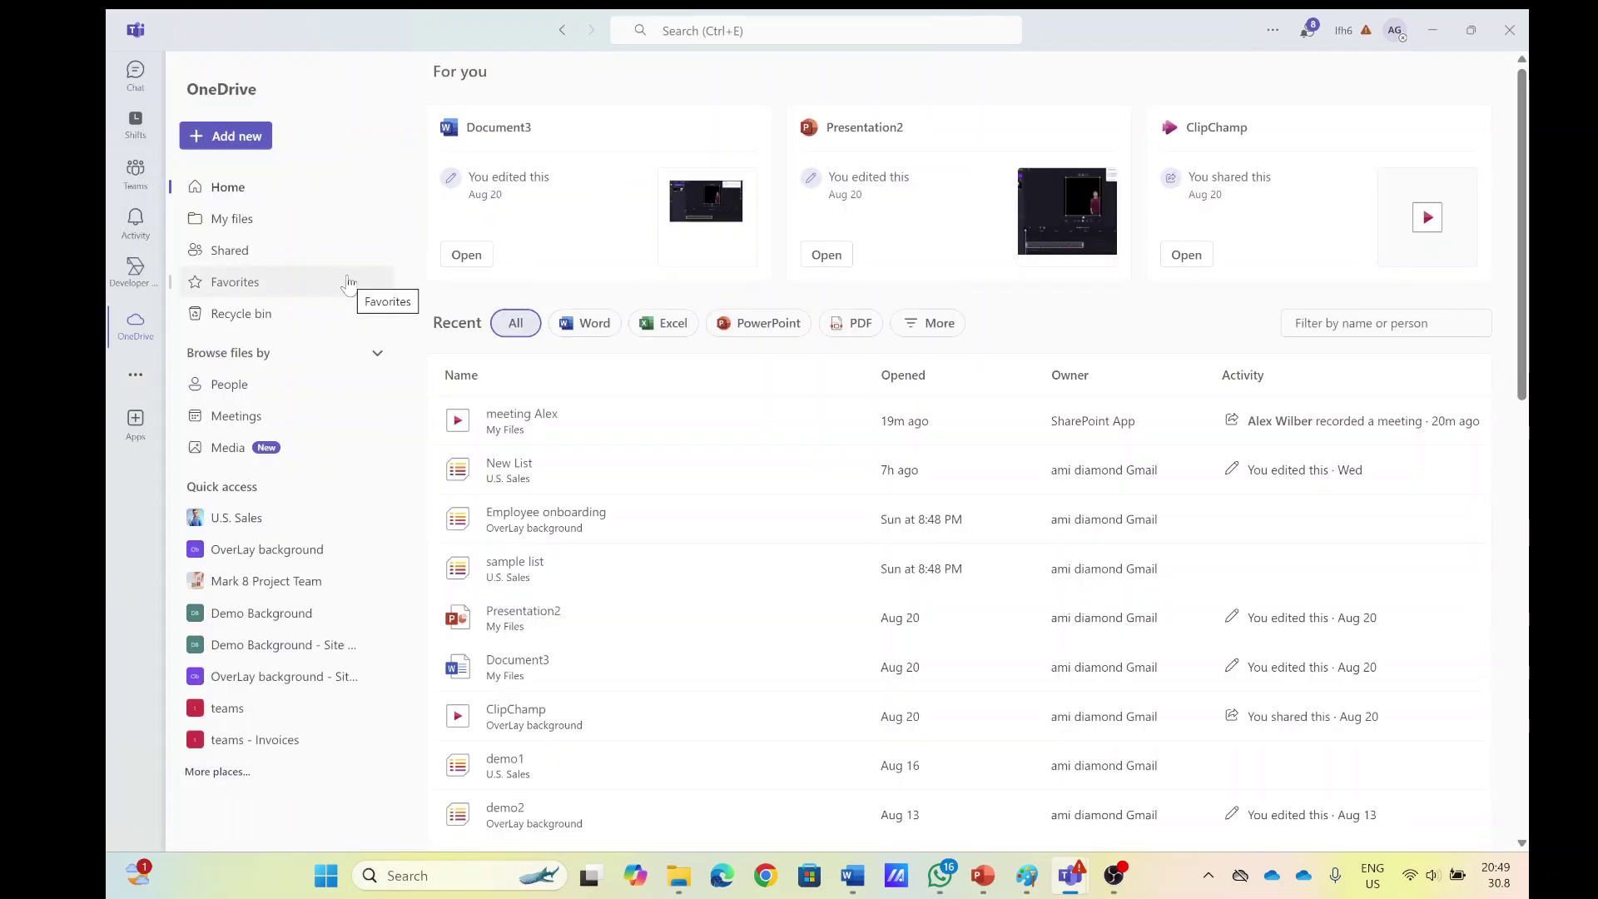
left_click(233, 218)
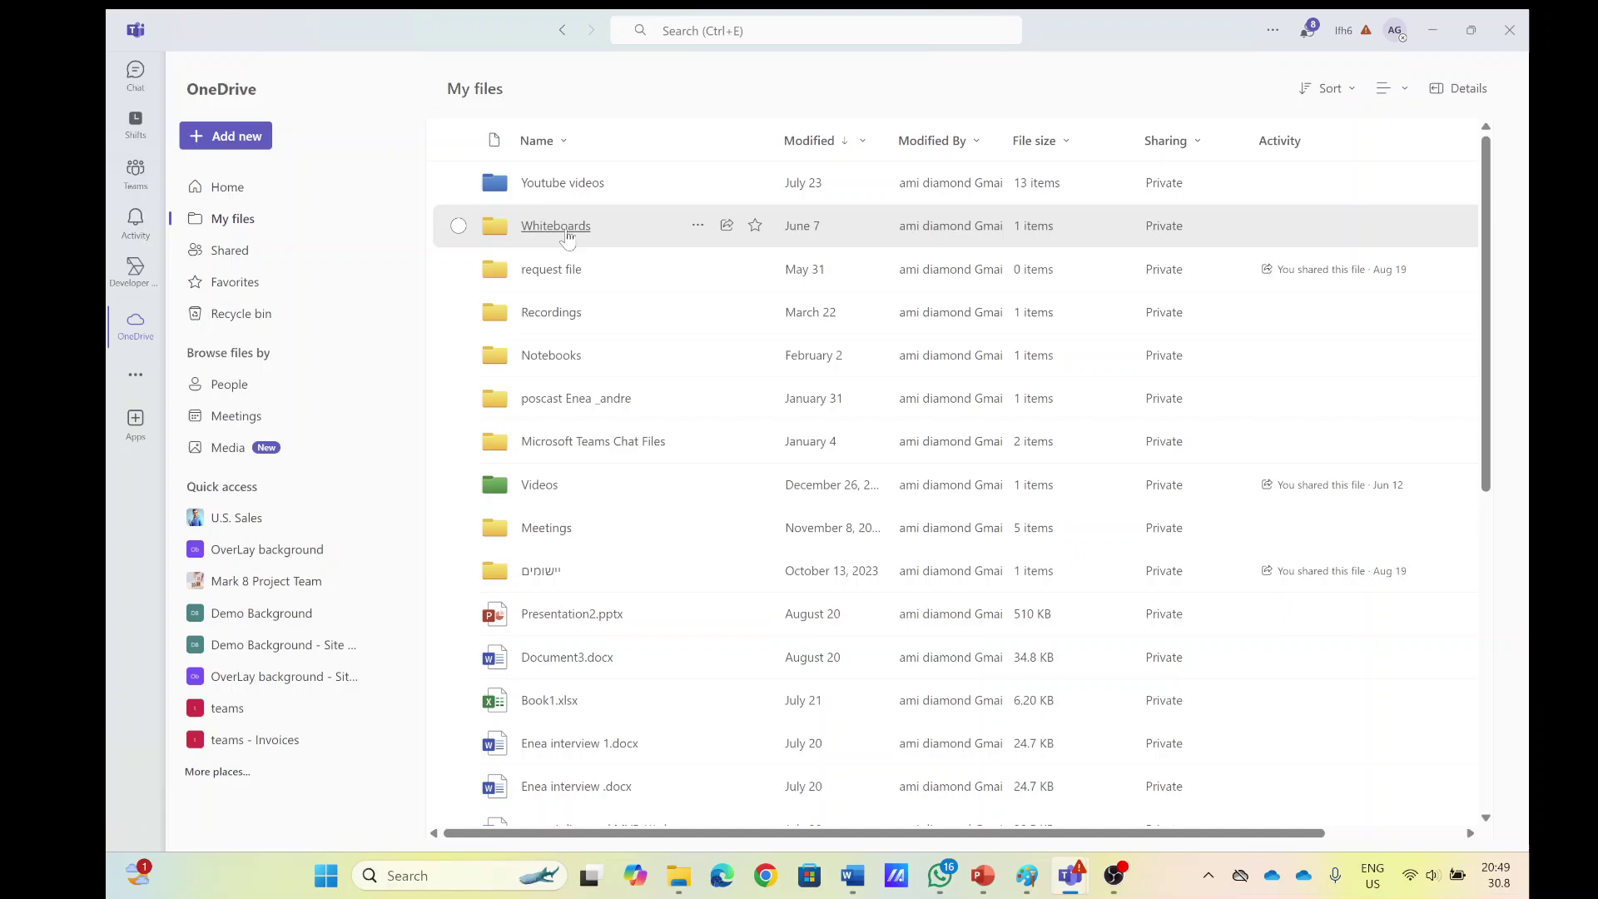
left_click(550, 318)
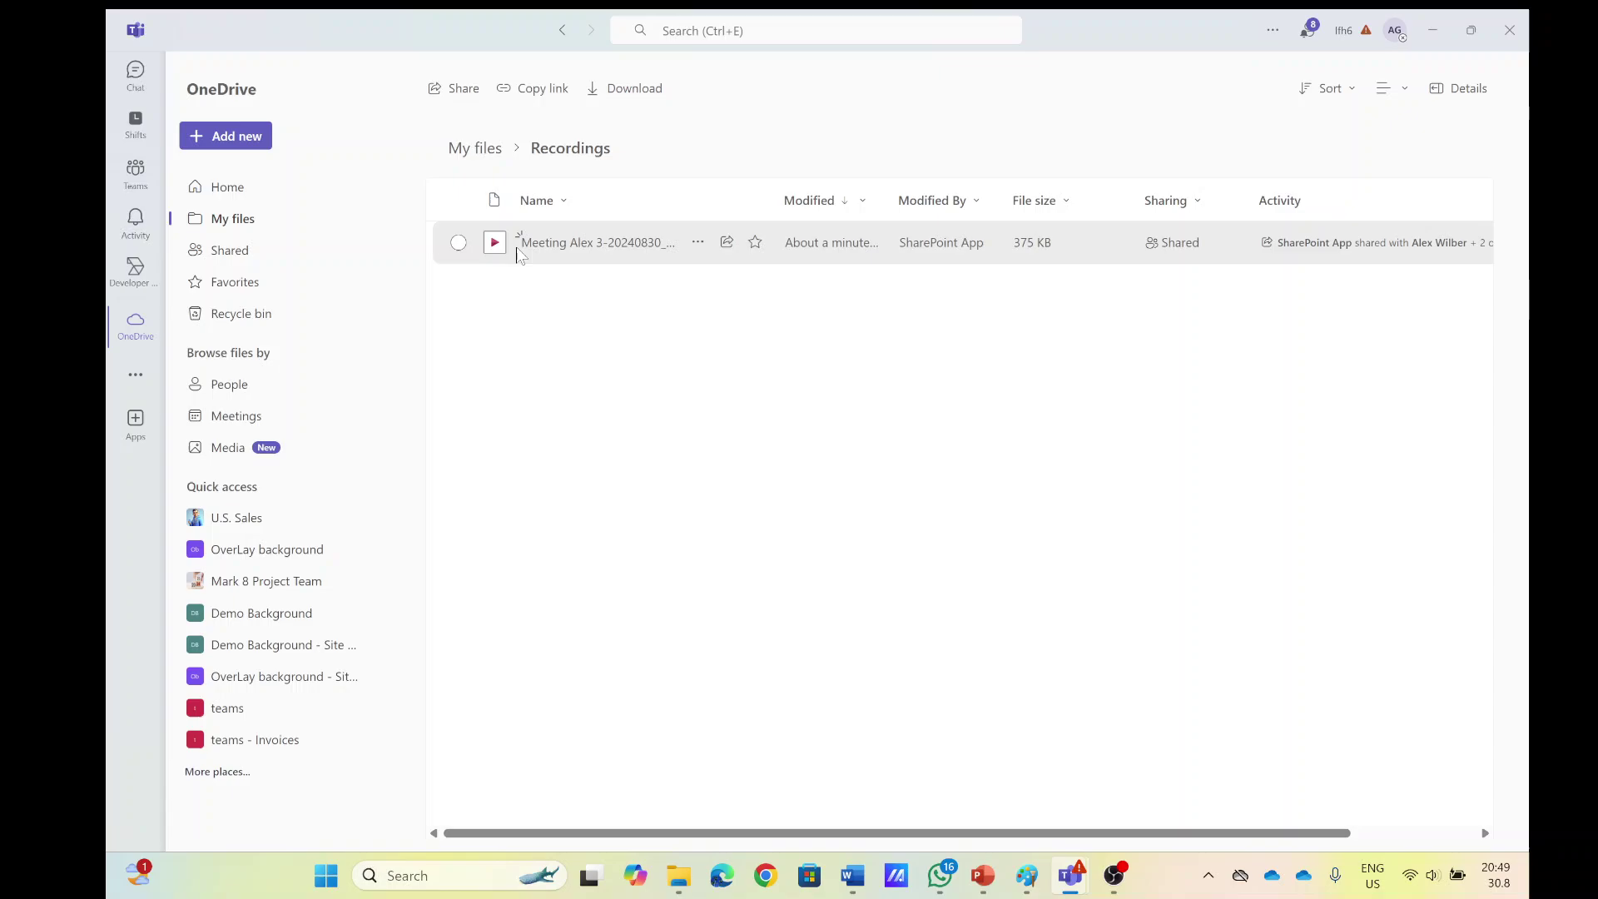
Step: Review who has access to the Meeting Alex 3 recording and which people each of its sharing links works for
left_click(699, 244)
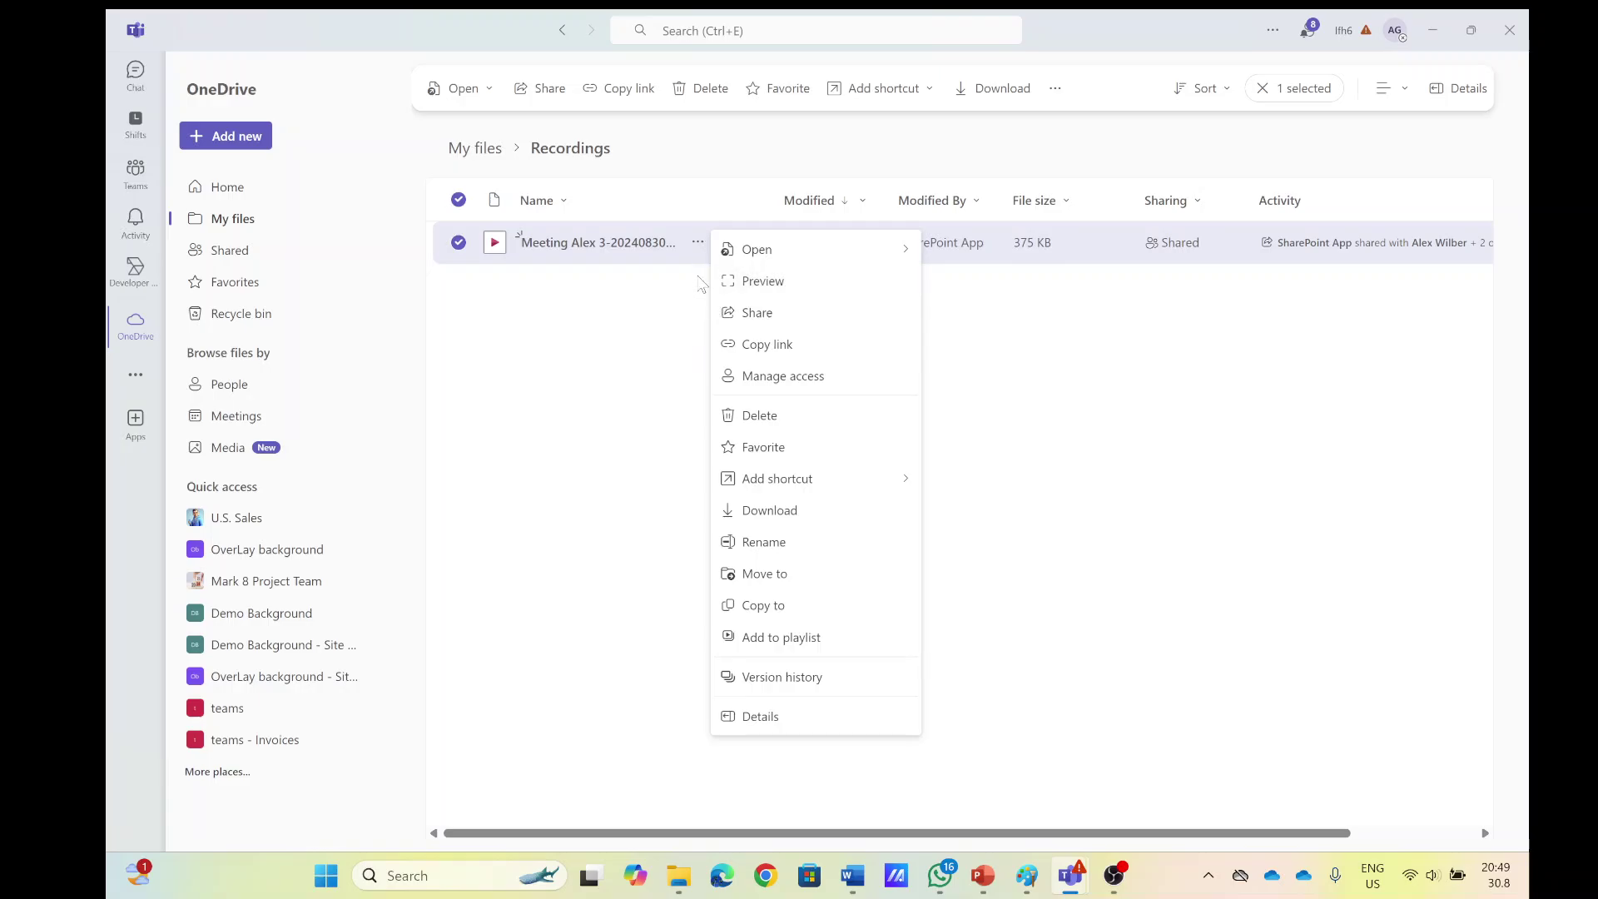
left_click(816, 376)
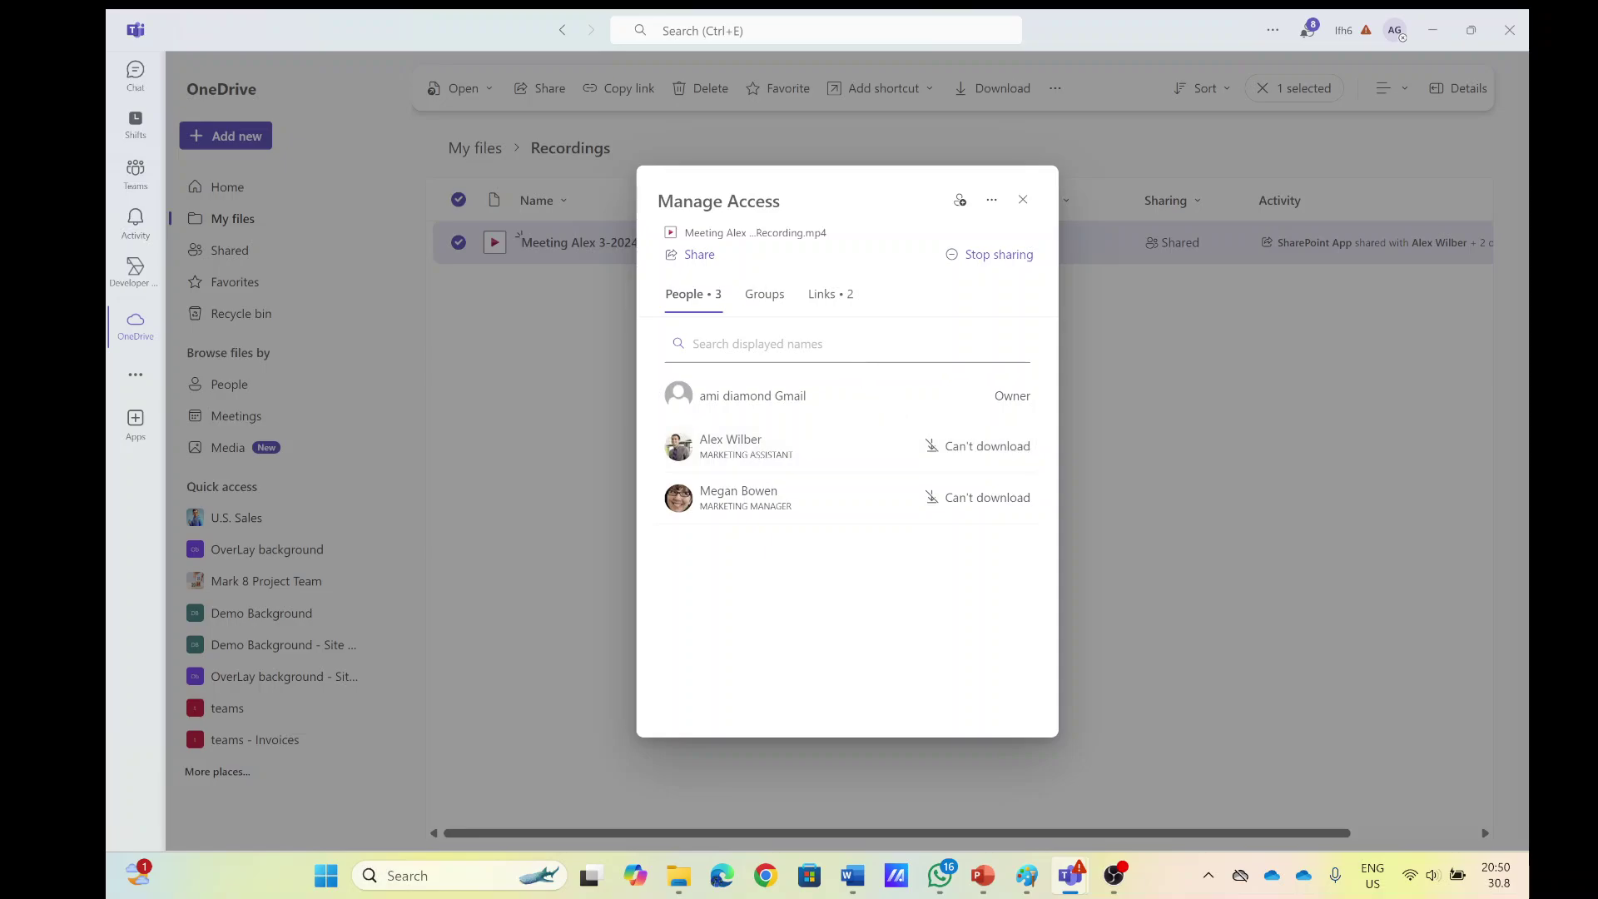
left_click(844, 301)
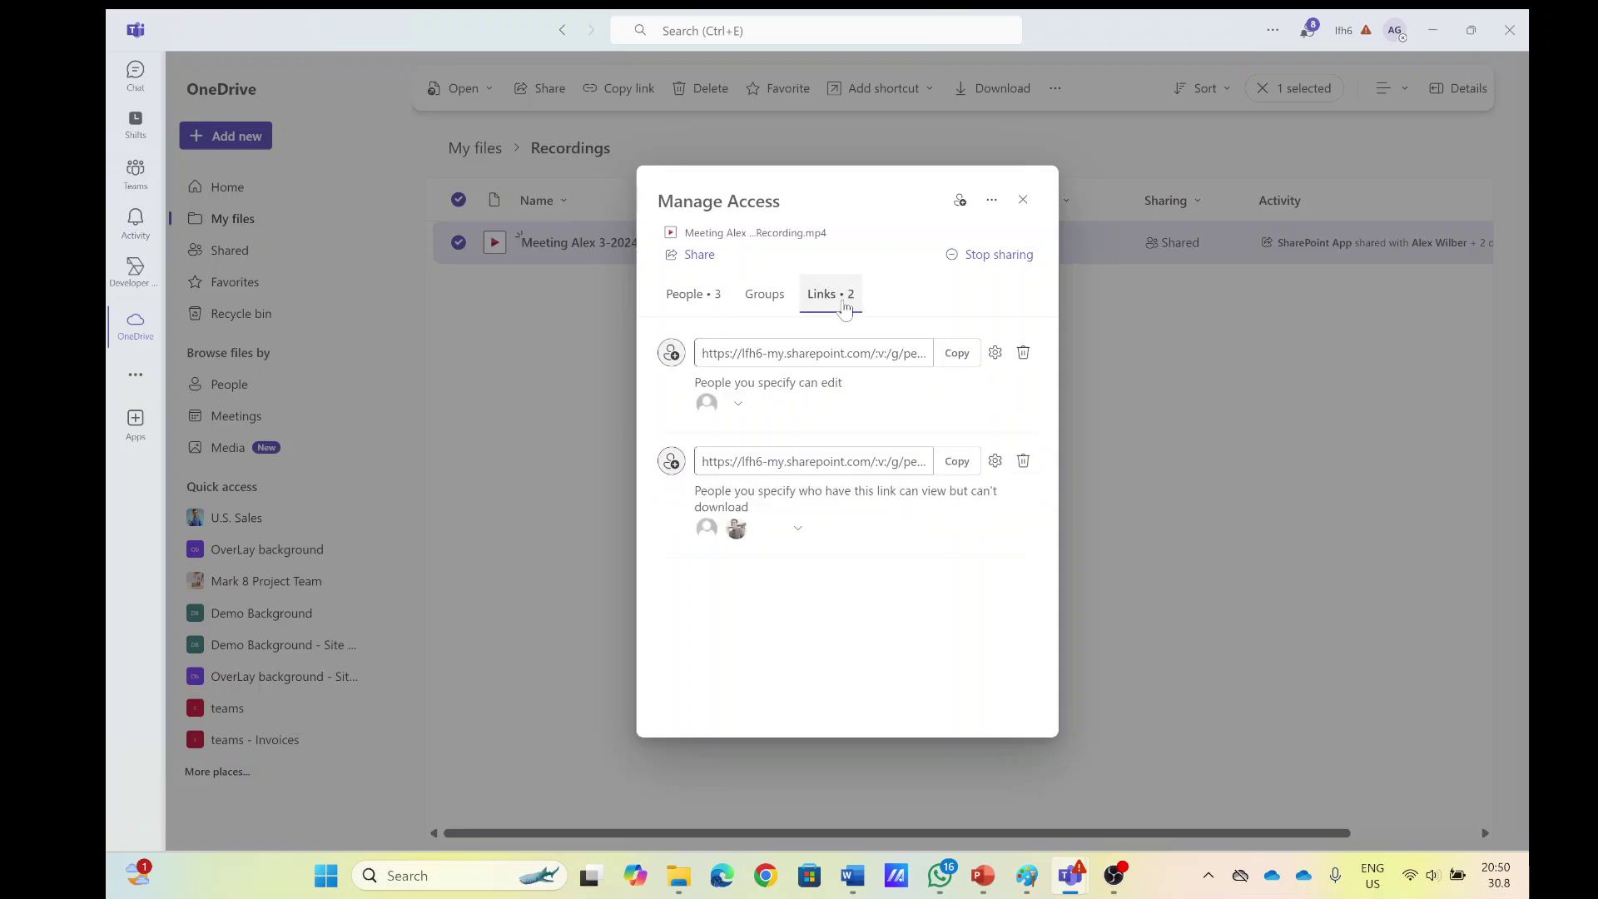
left_click(738, 403)
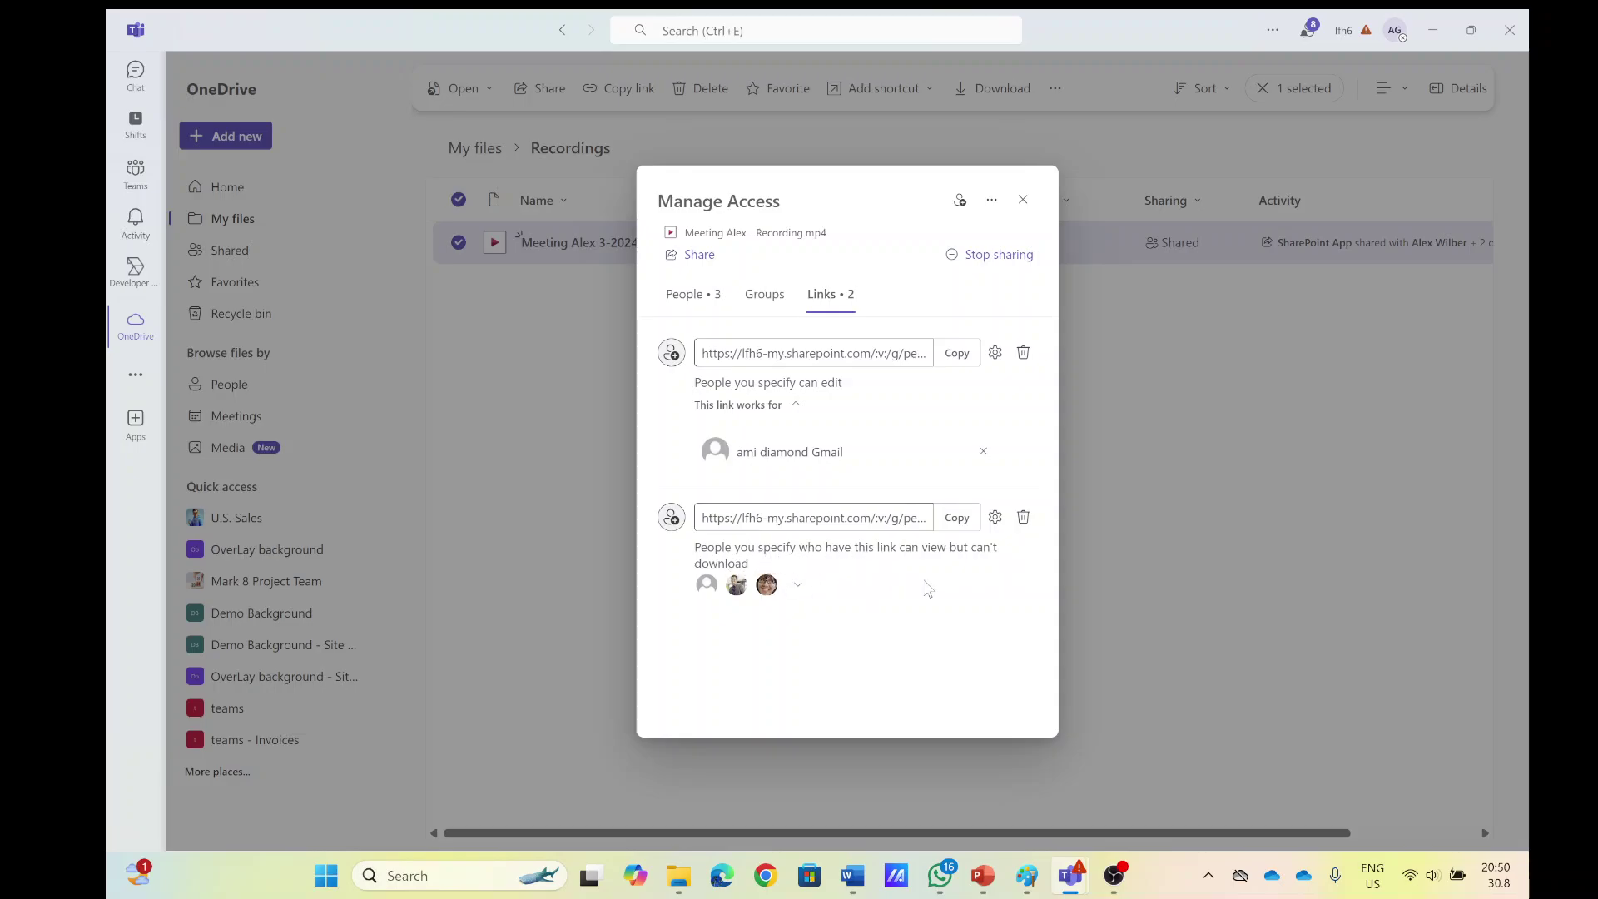
left_click(796, 585)
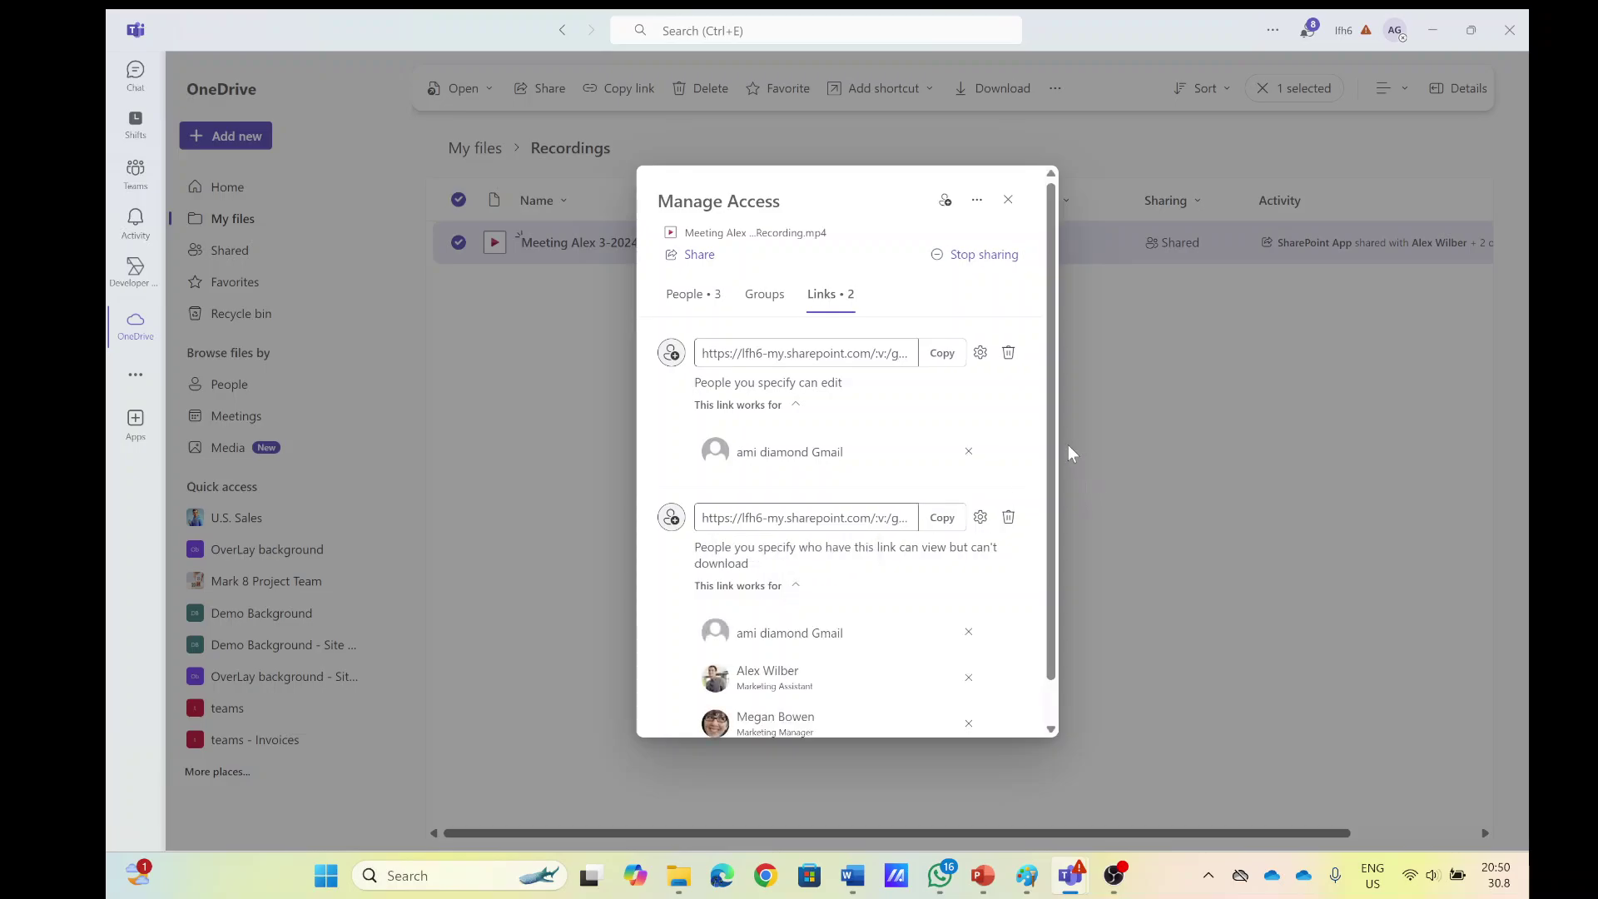
mouse_move(1051, 433)
left_mouse_down()
mouse_move(1057, 547)
mouse_move(1042, 425)
left_mouse_up()
left_click(1008, 203)
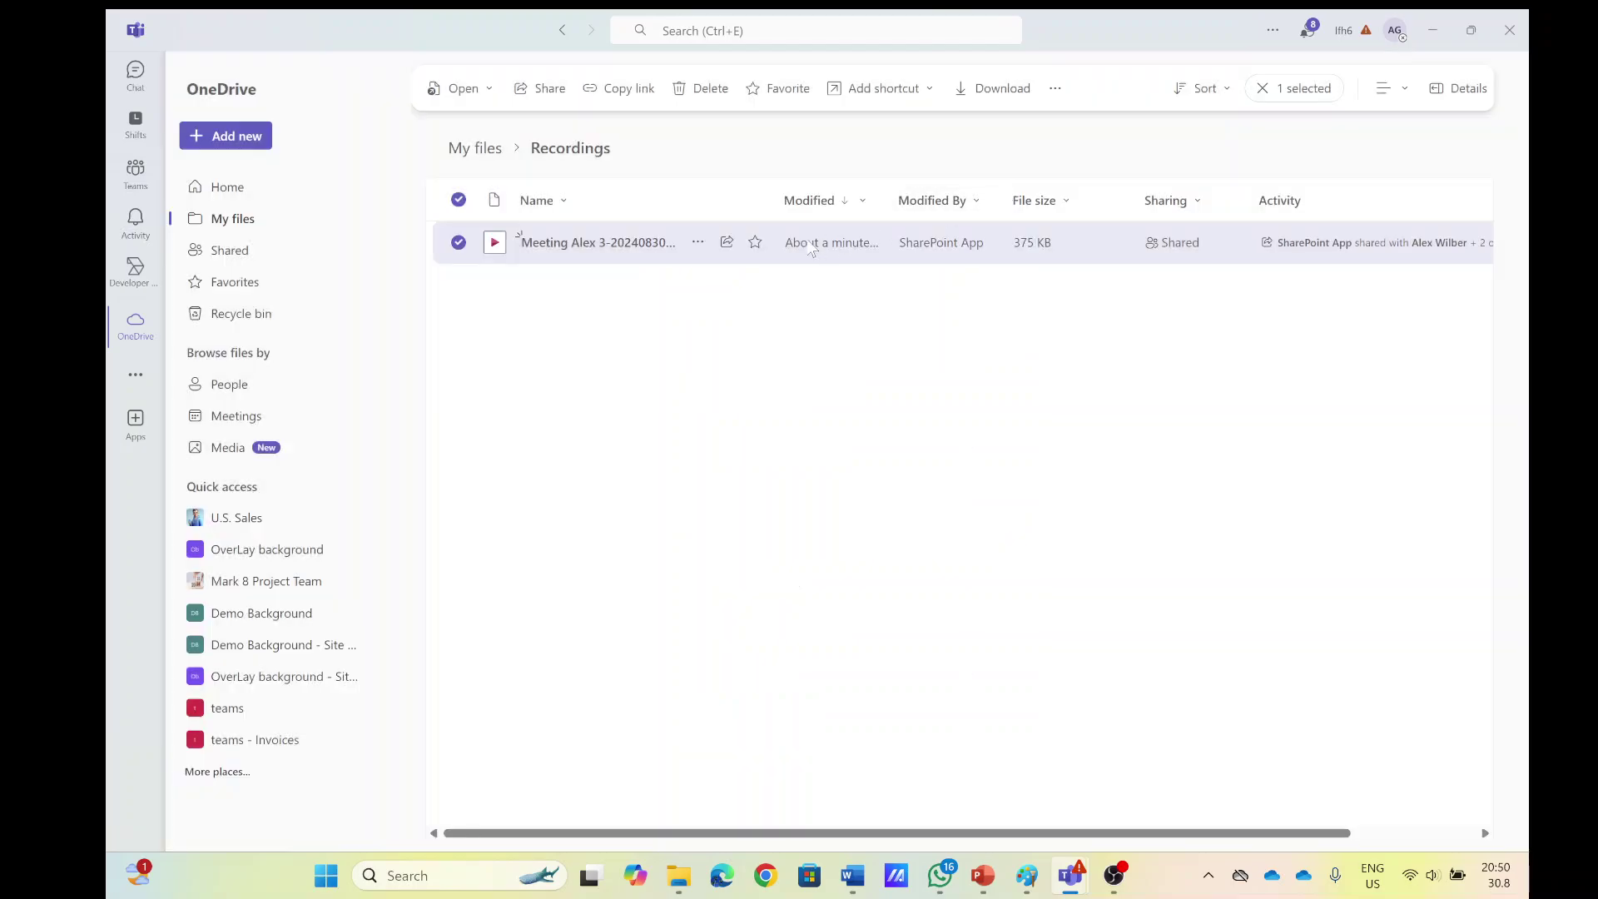
Step: Set the Meeting Alex 3 recording's view-only, no-download sharing link to Can view, and confirm the link setting change
left_click(698, 243)
left_click(771, 378)
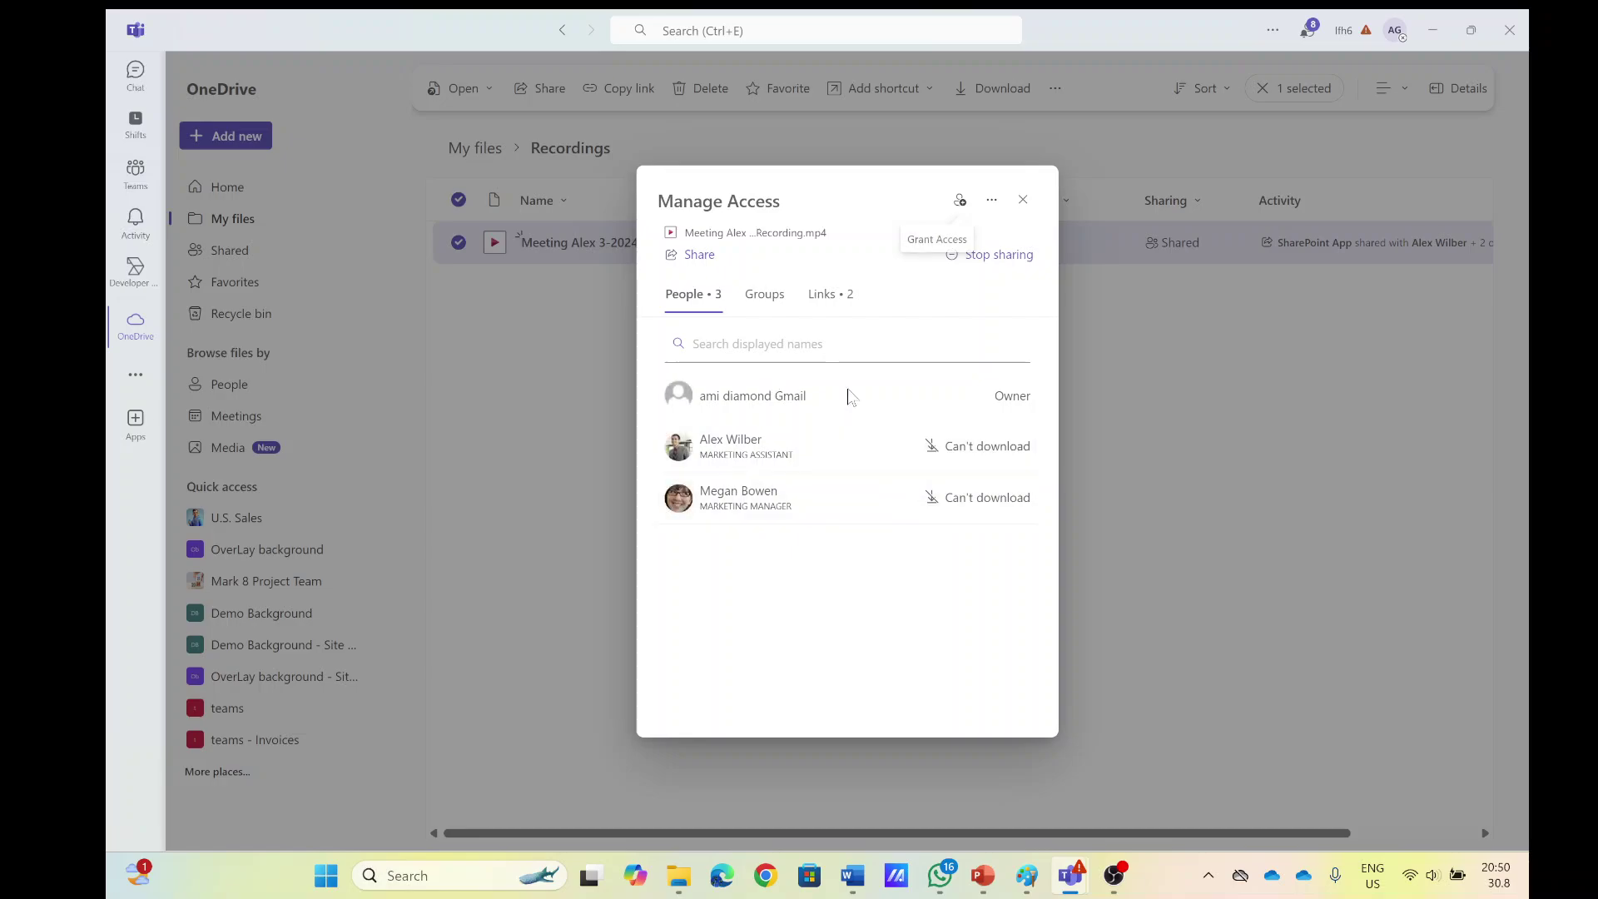
left_click(833, 297)
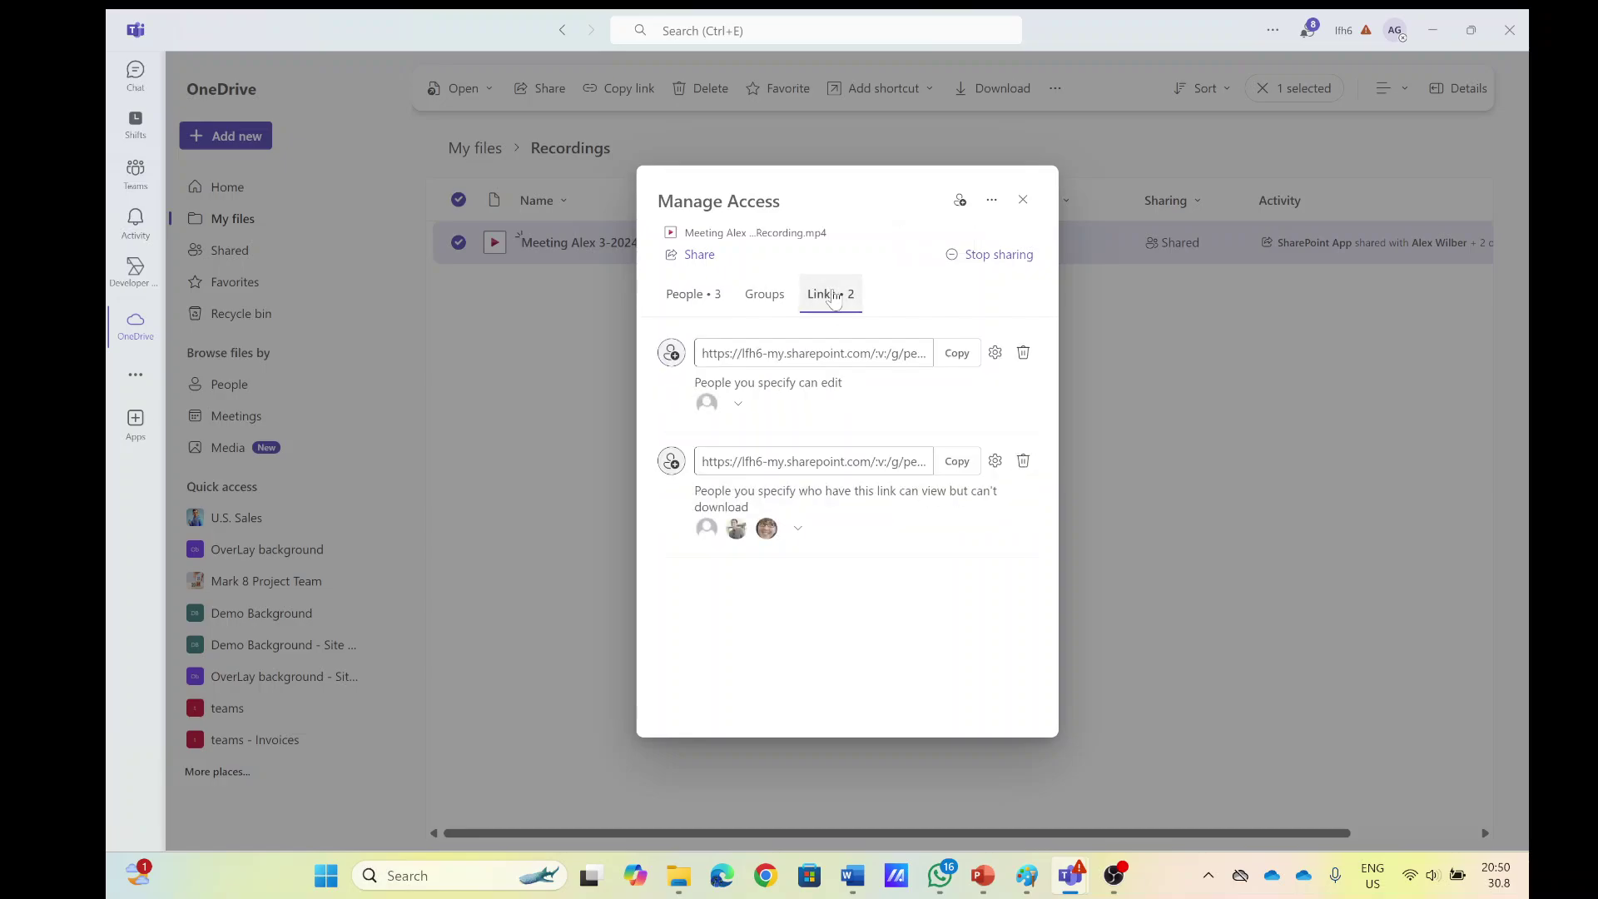
left_click(995, 462)
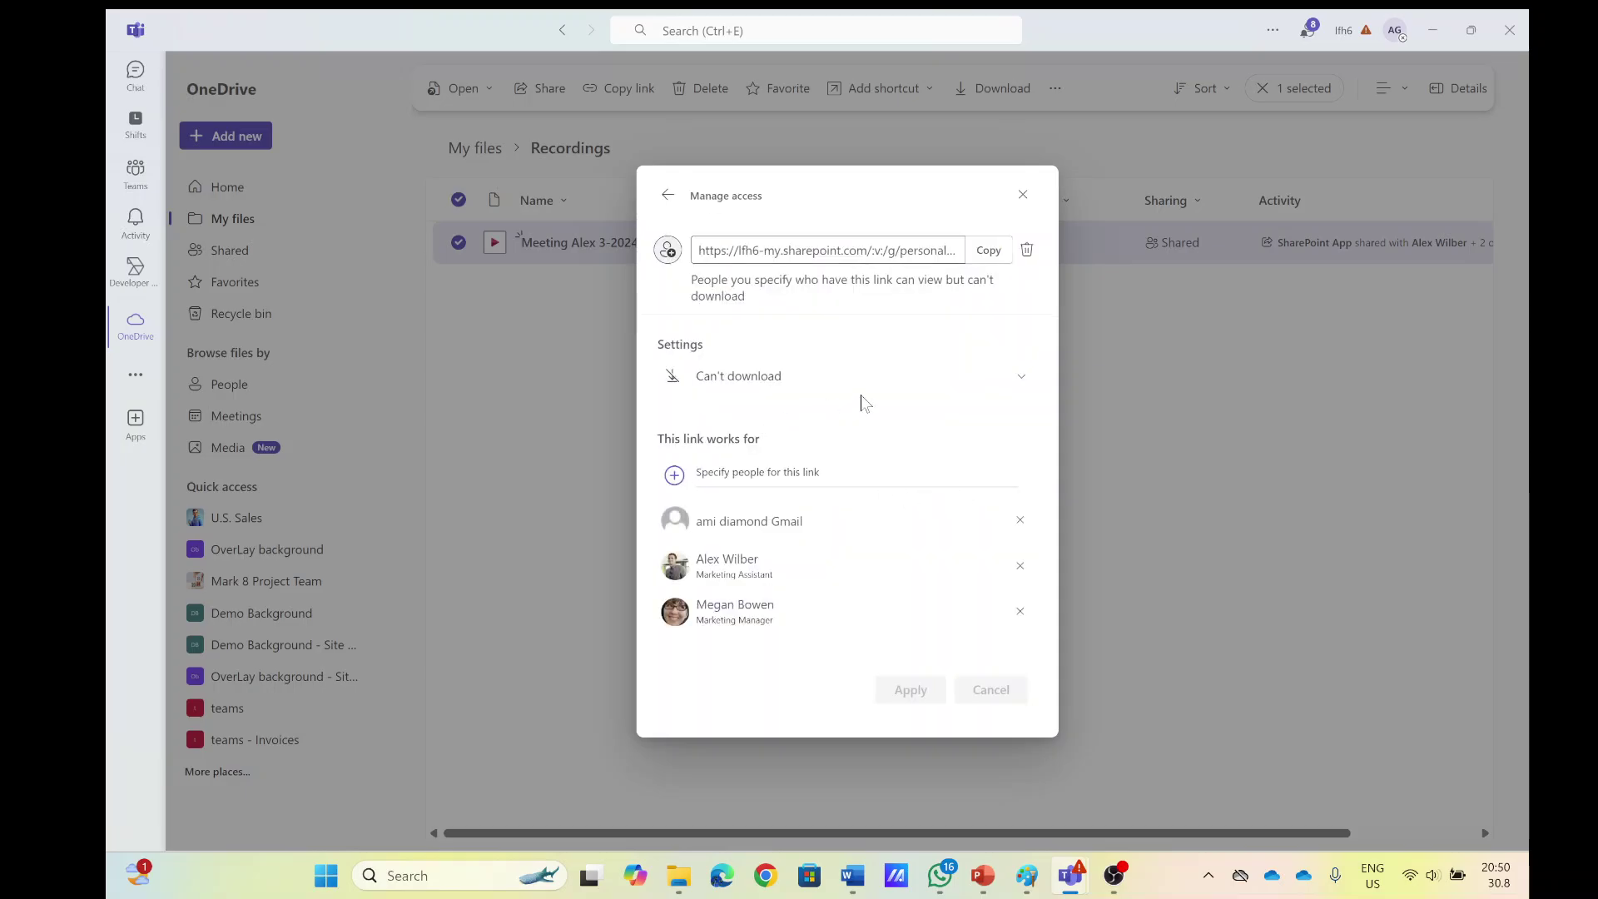
left_click(1023, 378)
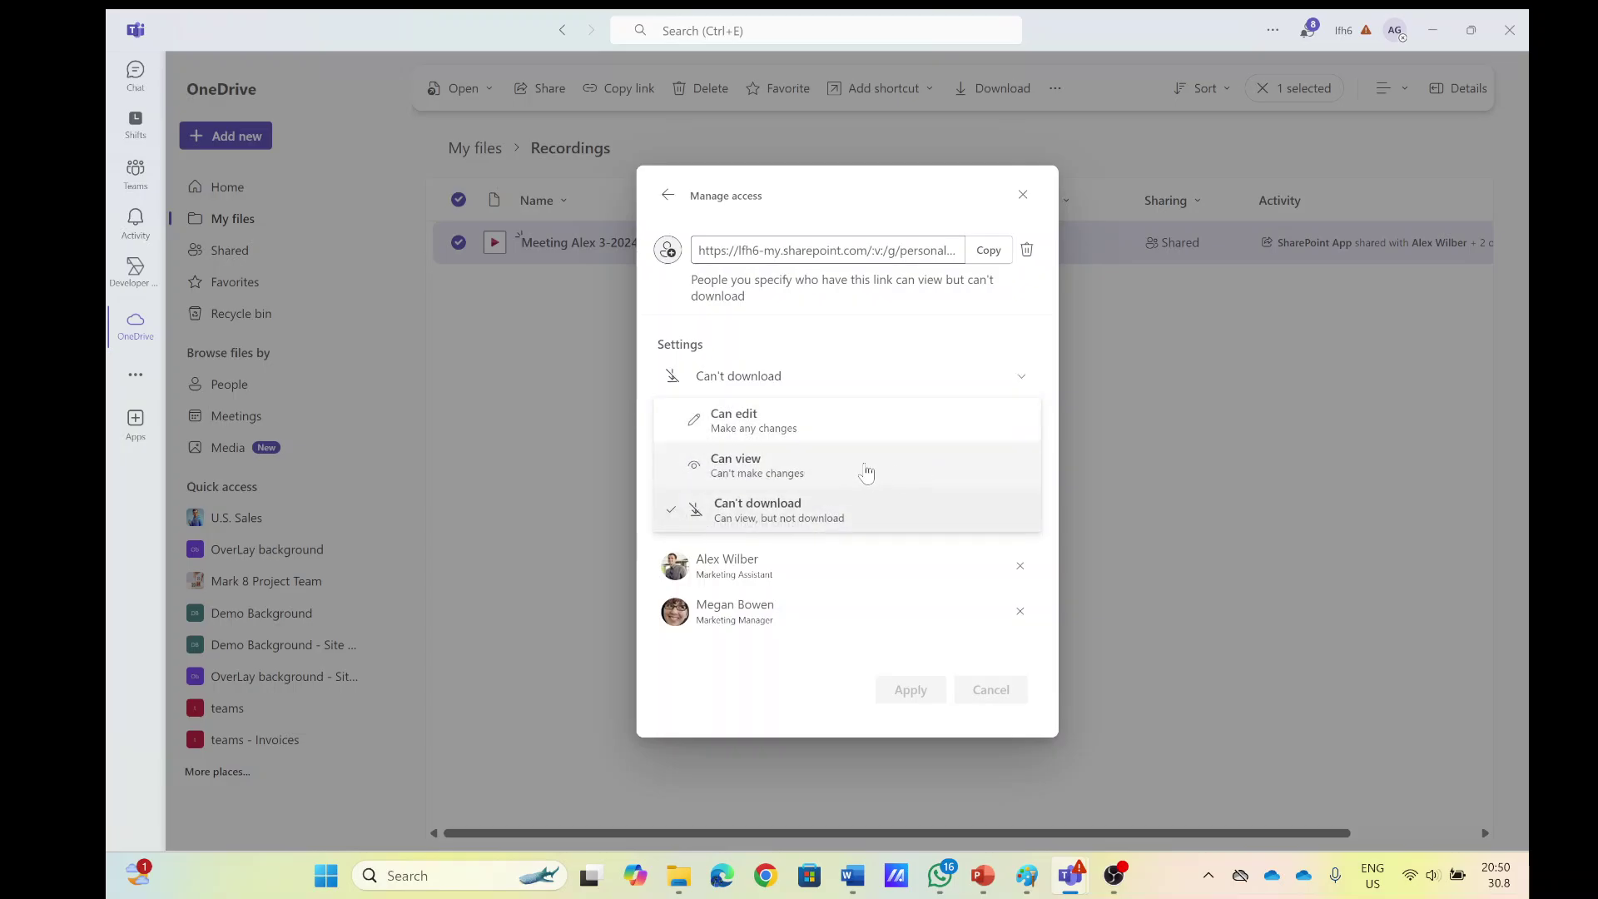
left_click(736, 464)
left_click(909, 691)
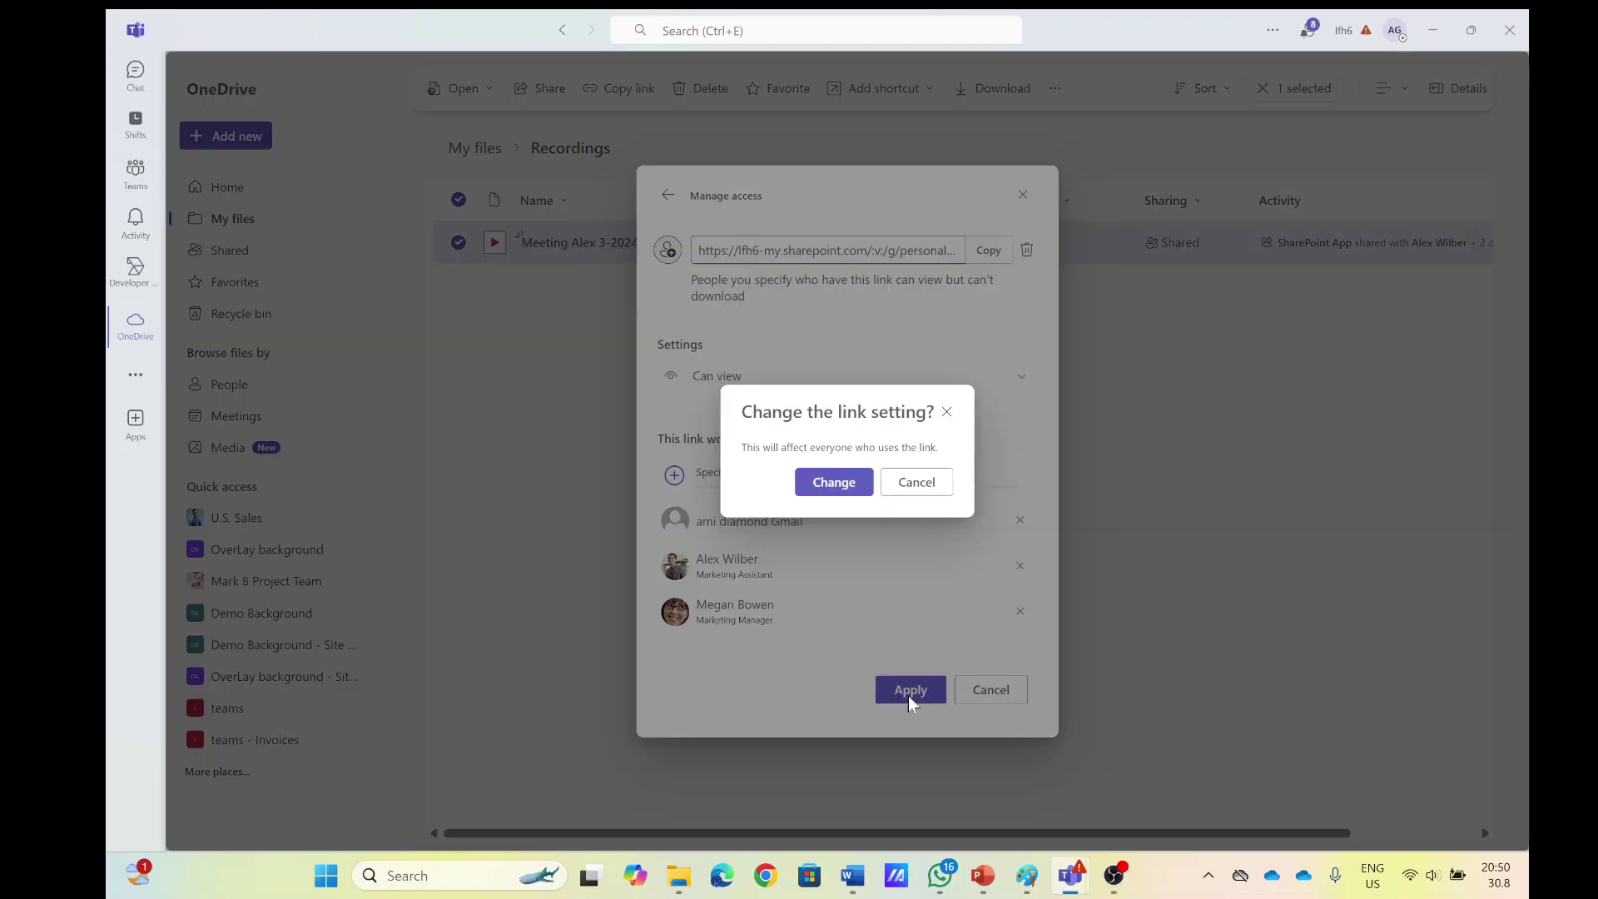
left_click(834, 489)
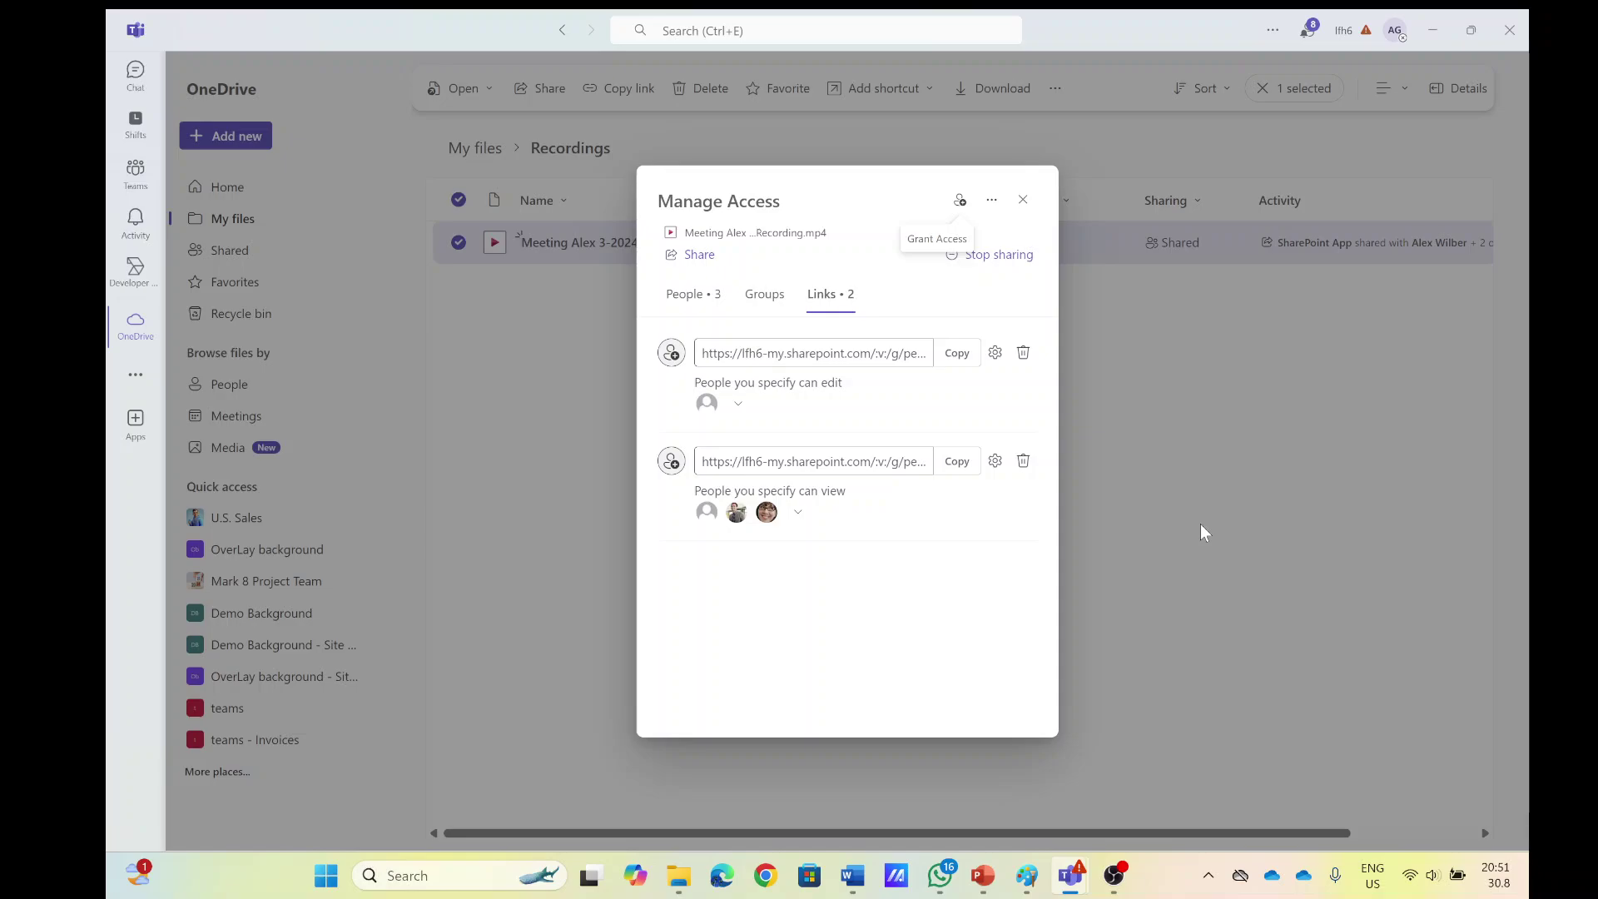
left_click(1023, 200)
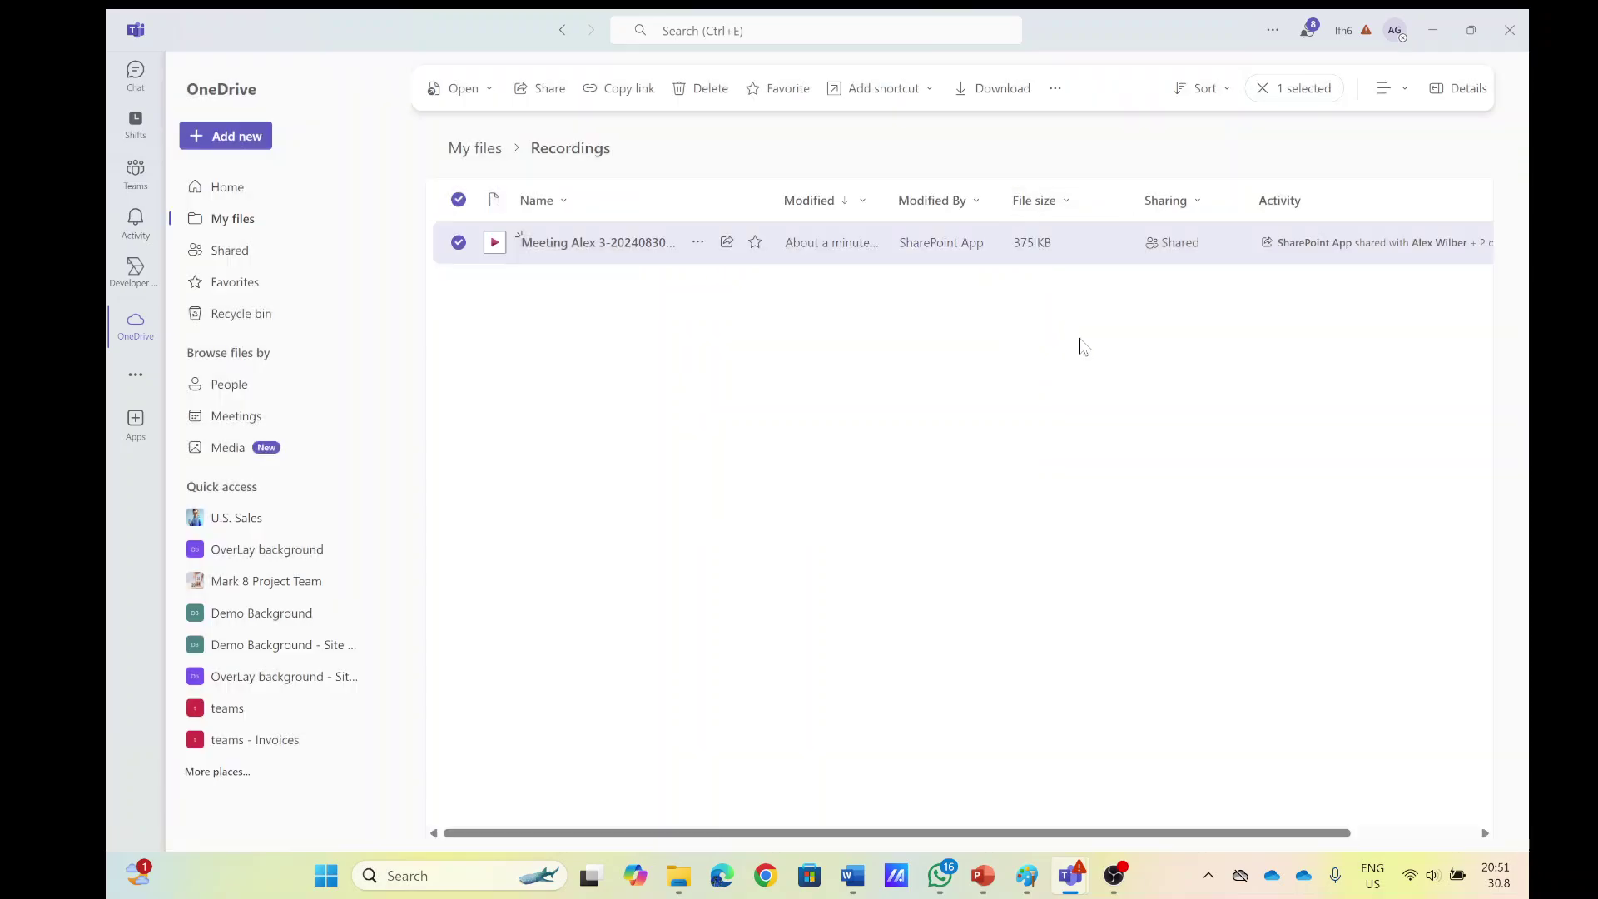